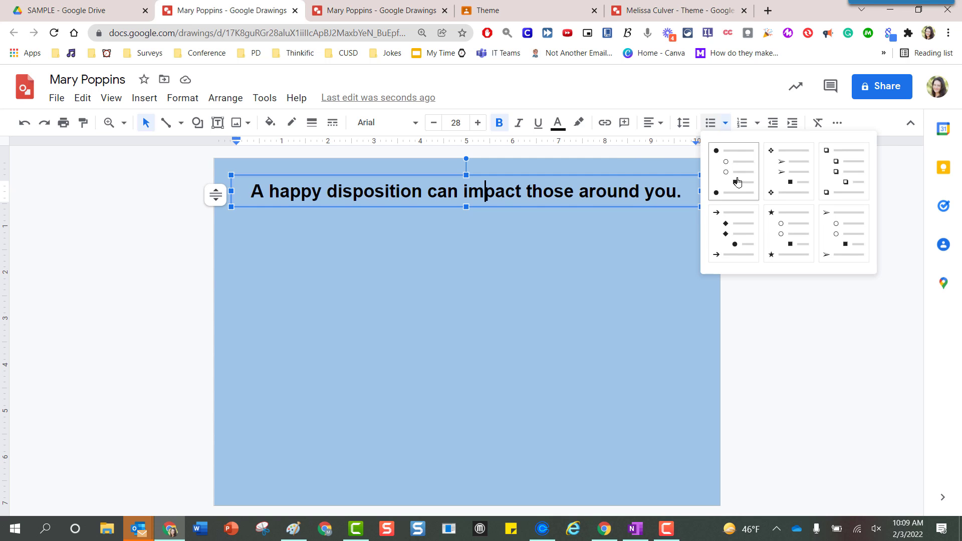
# - Turn the text into a solid-round bulleted list and add the bullets "Talking point #2." and "Talking point #3."
pyautogui.click(738, 182)
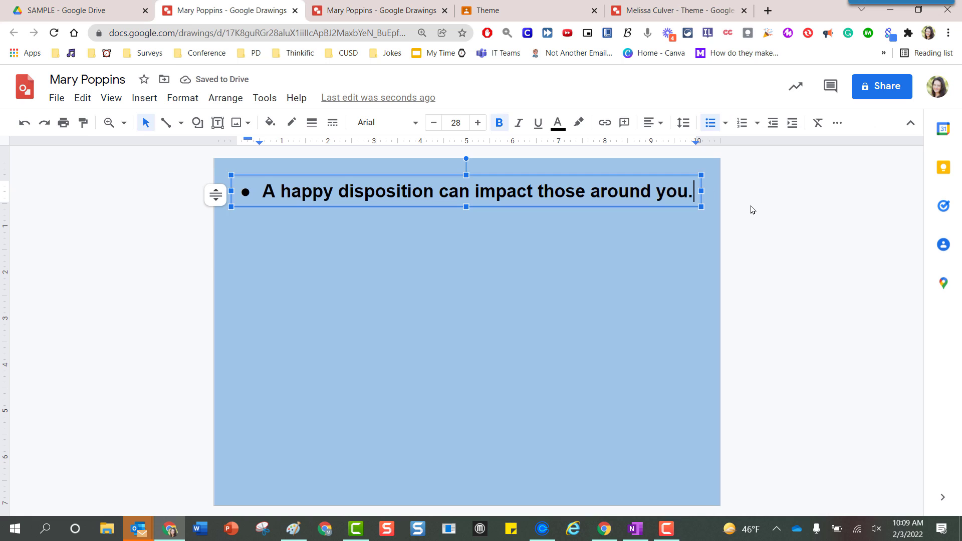
pyautogui.press('Return')
pyautogui.write('Talkin')
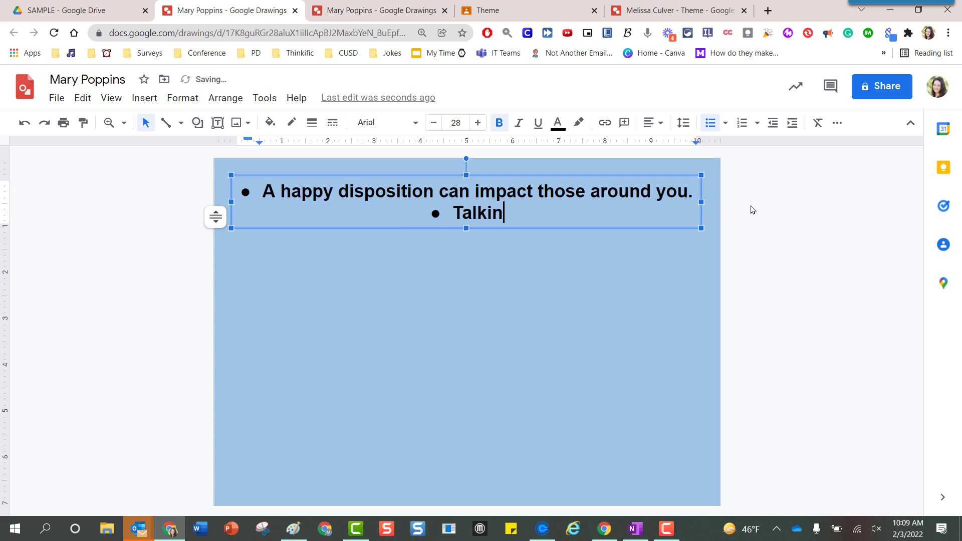
pyautogui.write('g point #2.')
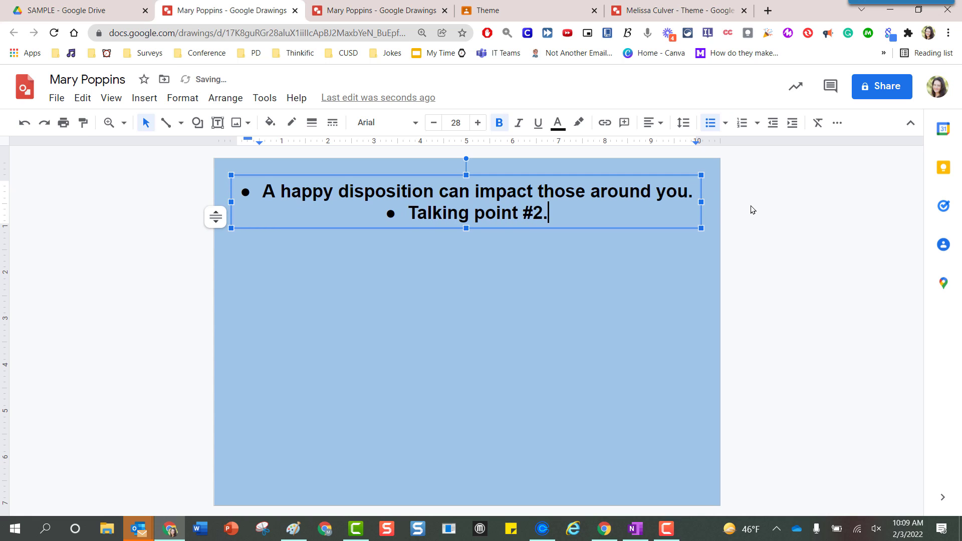
pyautogui.press('Return')
pyautogui.write('Talking ')
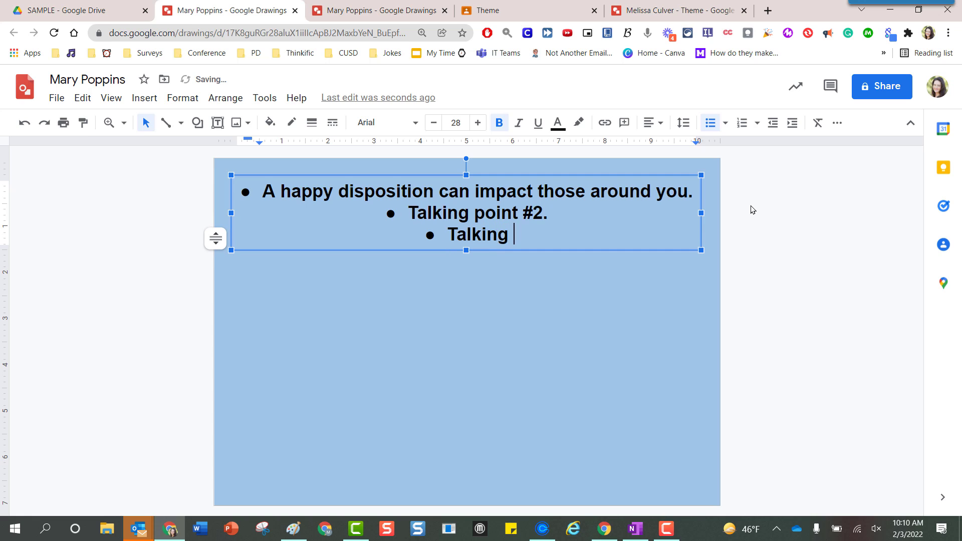
pyautogui.write('point #2')
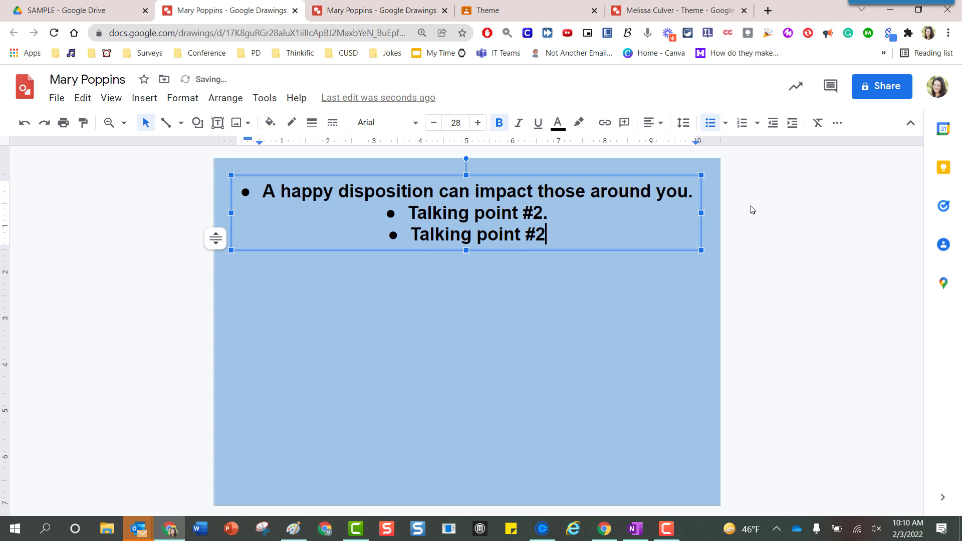
pyautogui.press('BackSpace')
pyautogui.write('3.')
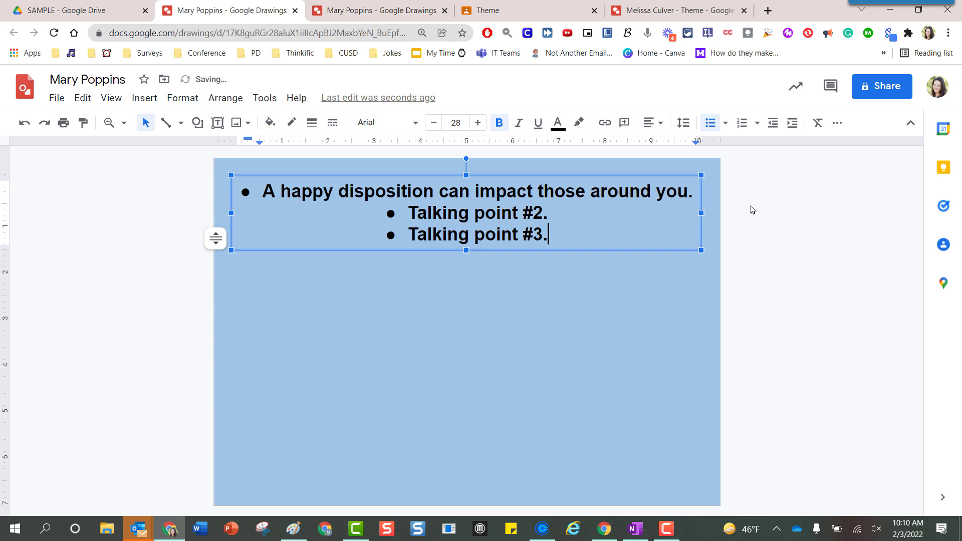
# - Delete the second and third talking points and remove the bullet formatting from the remaining sentence
pyautogui.hotkey('shift', 'Home')
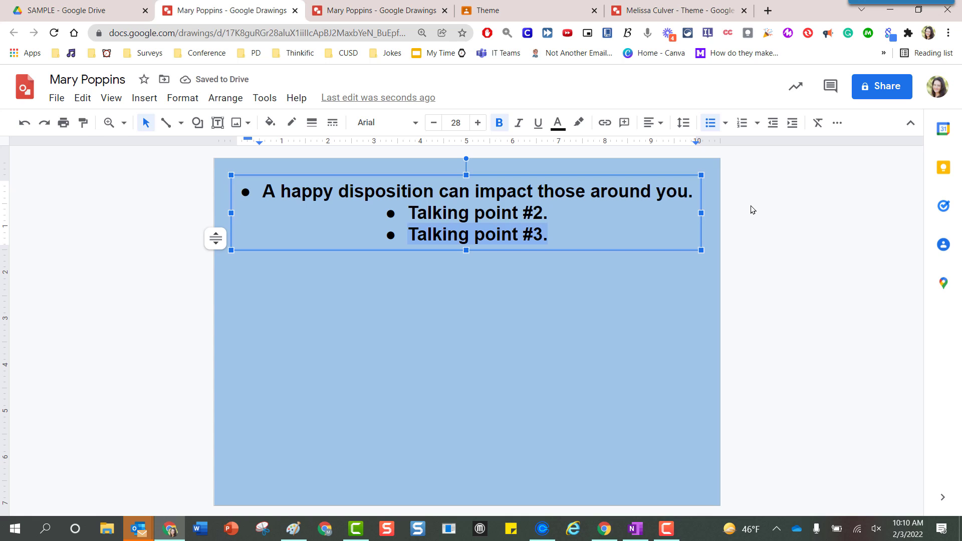
pyautogui.hotkey('shift', 'Up')
pyautogui.press('BackSpace')
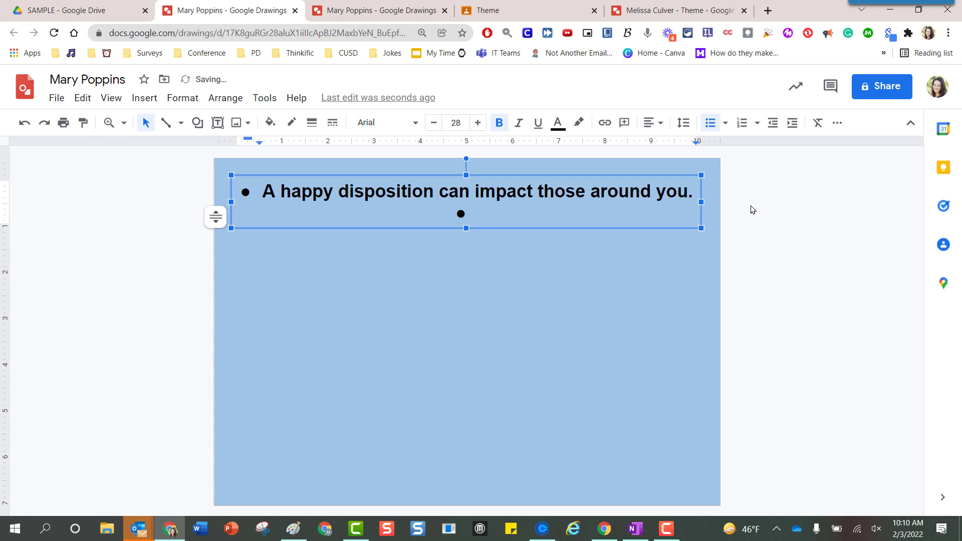
pyautogui.press('BackSpace')
pyautogui.hotkey('ctrl', 'shift', 'l')
pyautogui.press('BackSpace')
pyautogui.press('BackSpace')
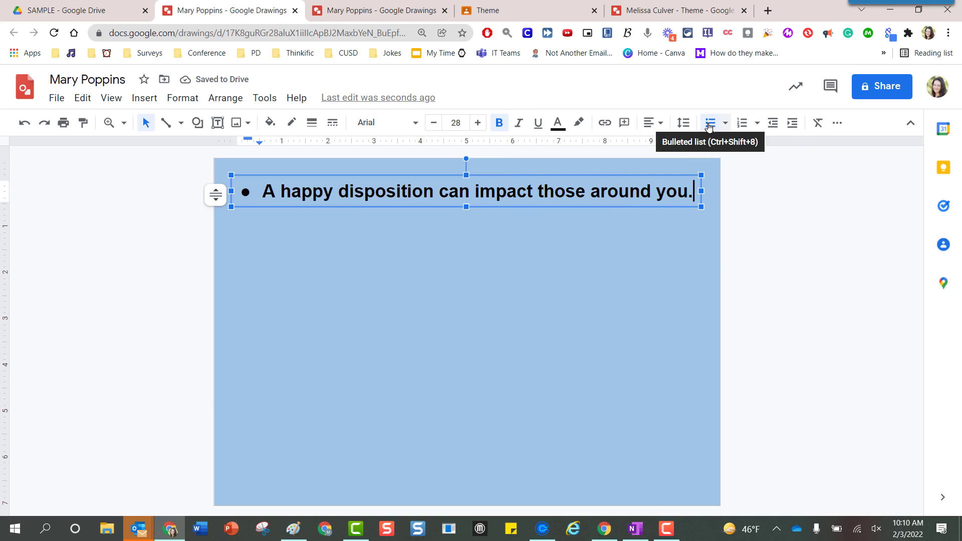
pyautogui.click(711, 126)
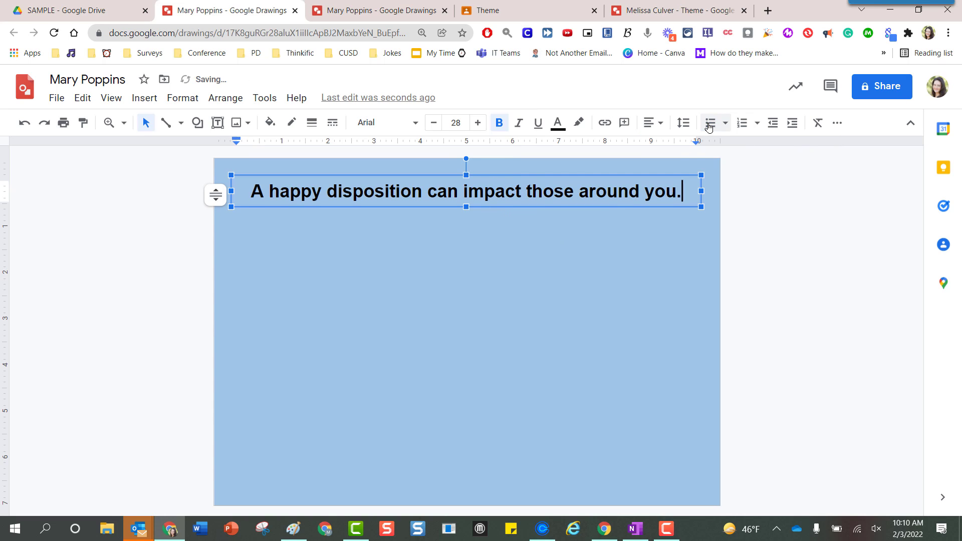
# - Look at the available numbered list styles for the sentence without applying one
pyautogui.click(758, 125)
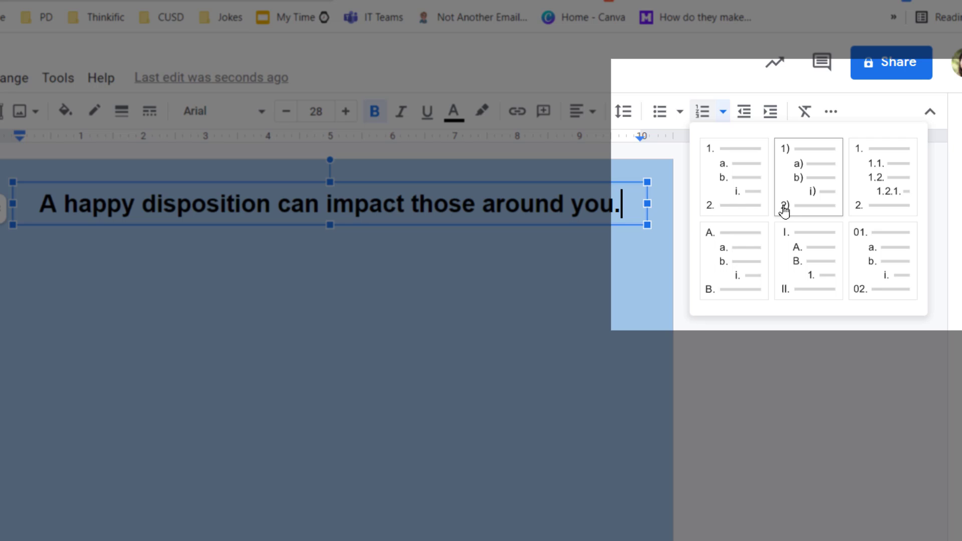
pyautogui.click(534, 255)
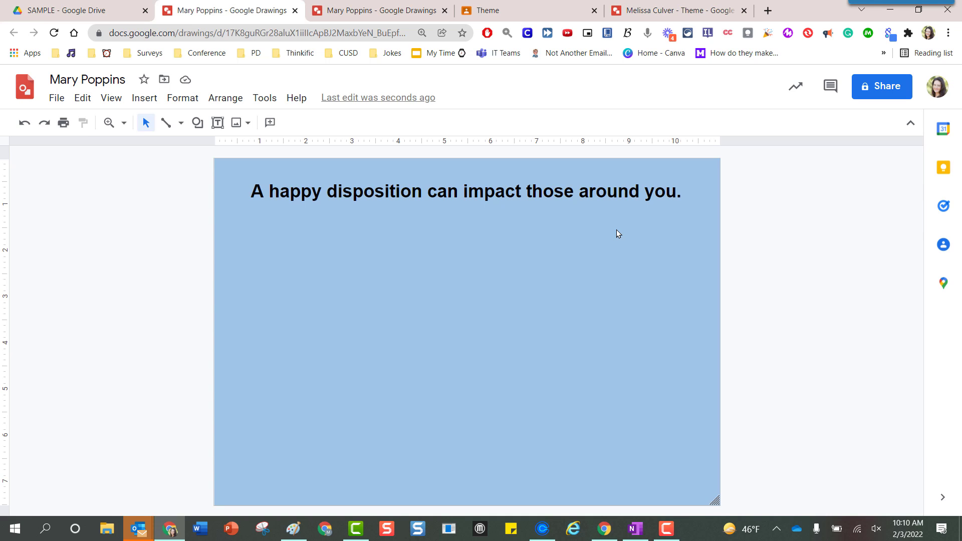
# - Add a second line reading "Click here." below the sentence about a happy disposition
pyautogui.click(677, 194)
pyautogui.press('Right')
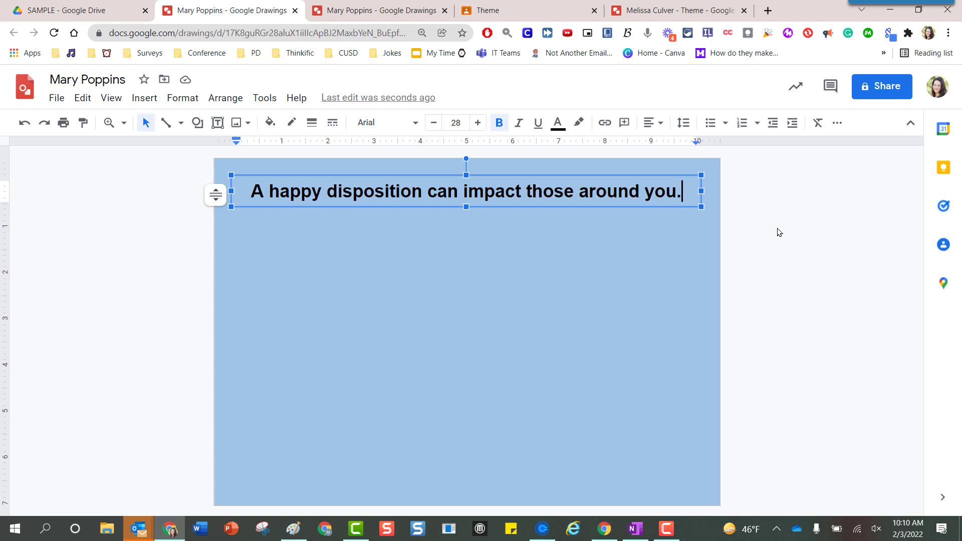
pyautogui.press('Return')
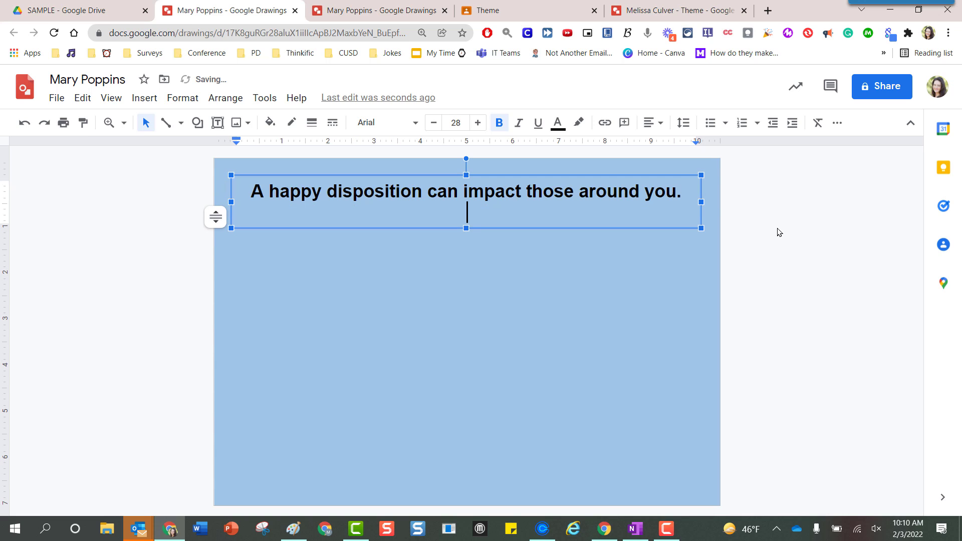
pyautogui.write('Click here.')
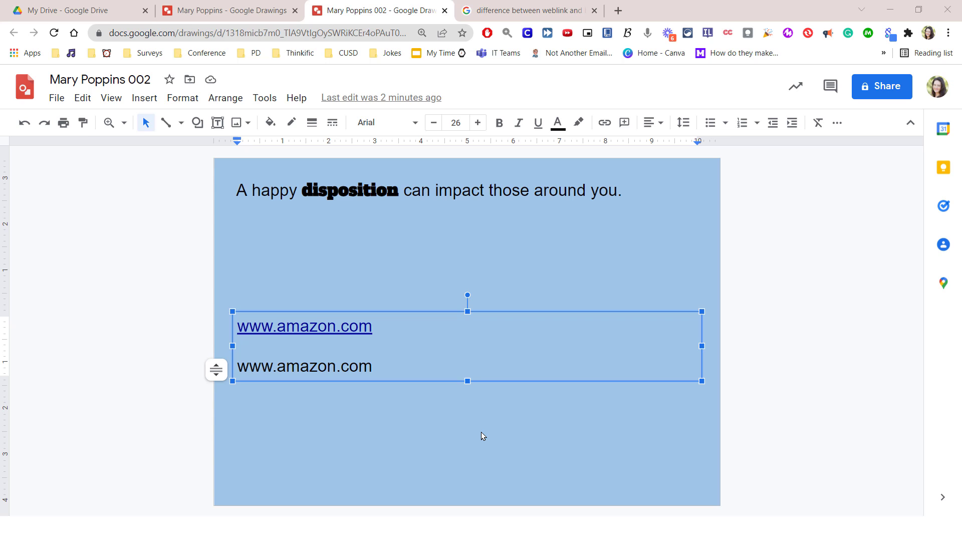
pyautogui.click(300, 367)
pyautogui.click(324, 369)
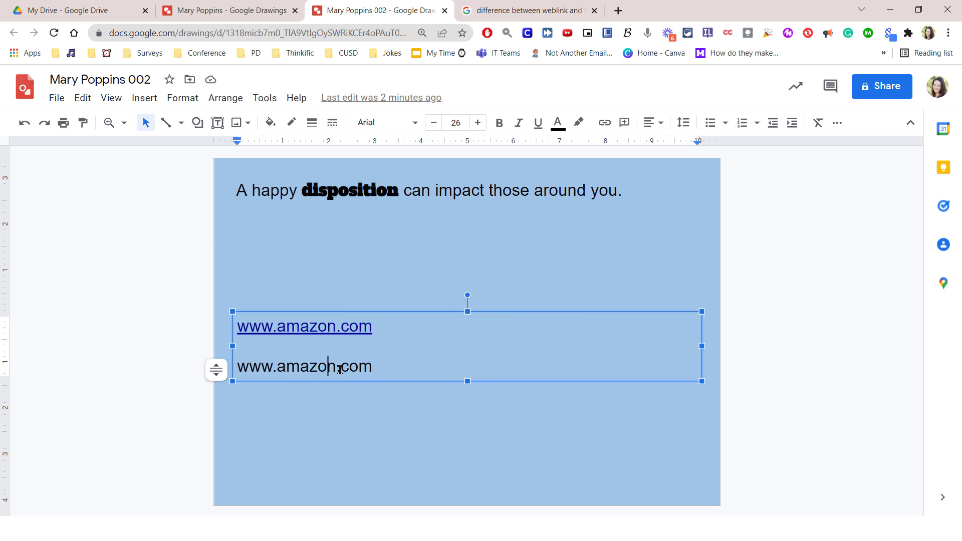
pyautogui.click(319, 330)
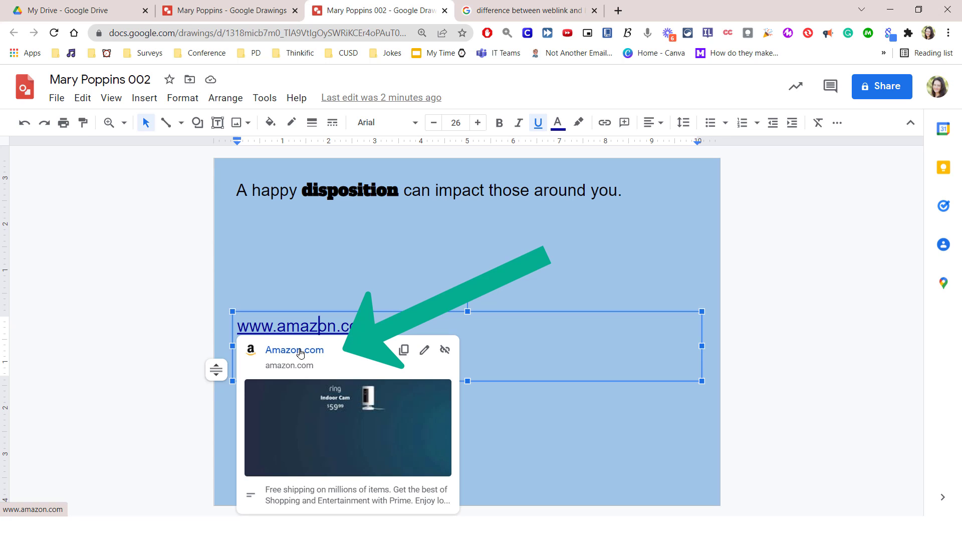
pyautogui.click(535, 333)
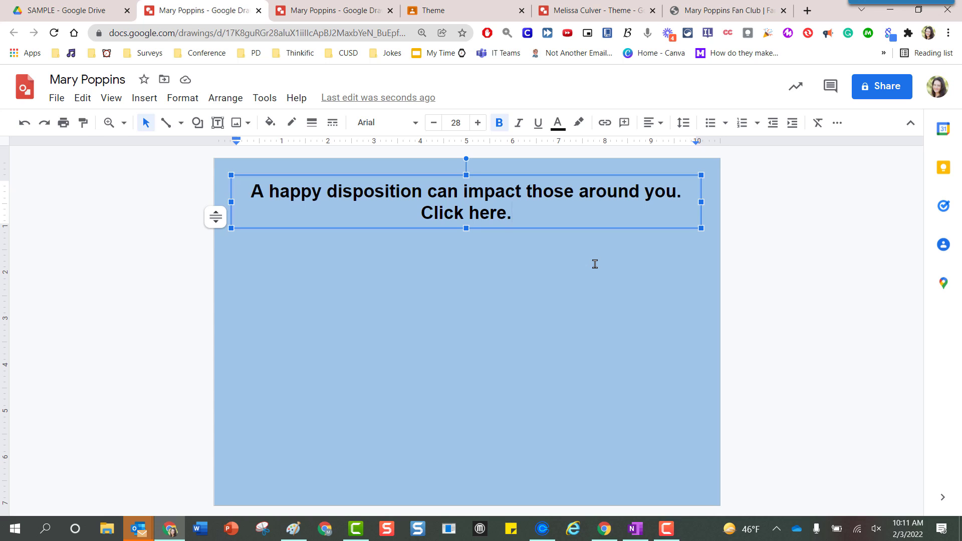
# - Copy the full web address of the Mary Poppins fan club page on Fanpop and return to the Mary Poppins drawing
pyautogui.click(725, 11)
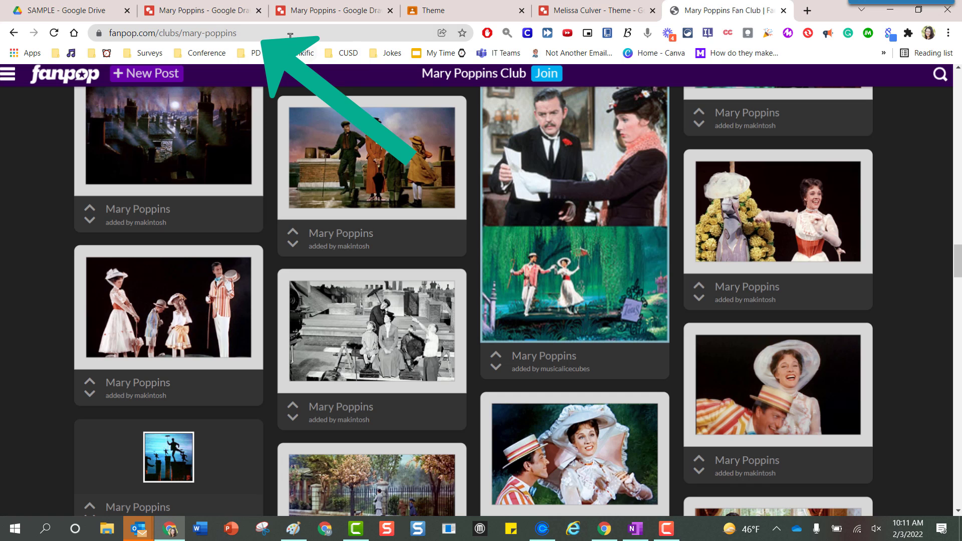
pyautogui.click(254, 32)
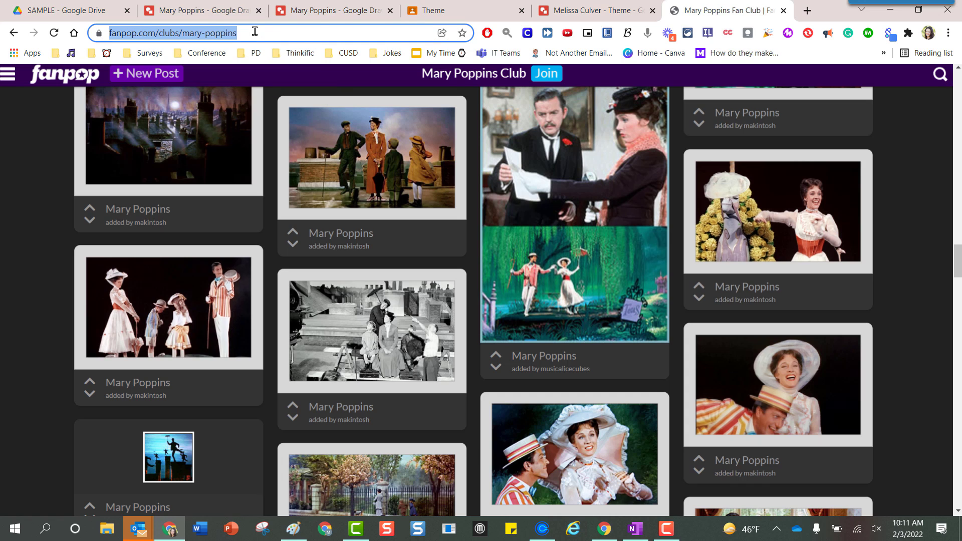
pyautogui.click(255, 31)
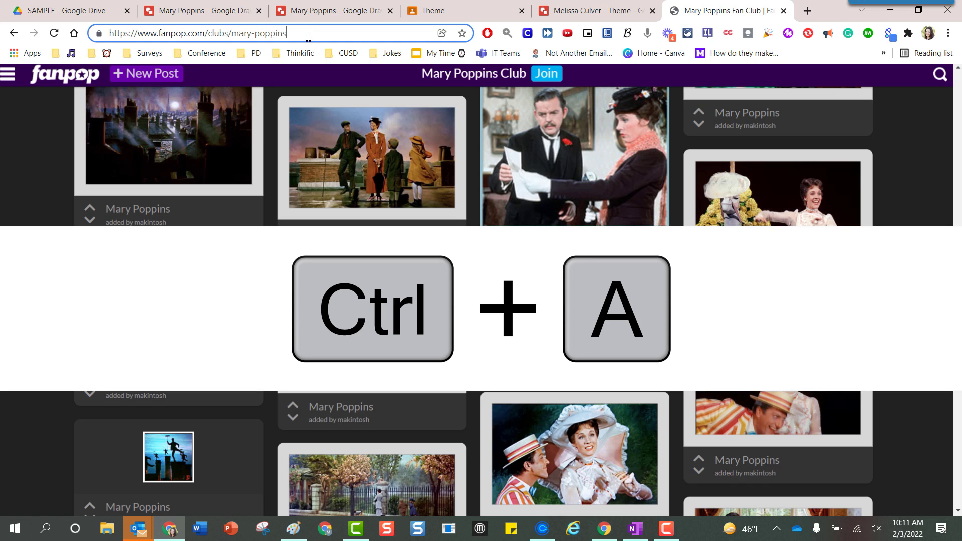
pyautogui.hotkey('ctrl', 'a')
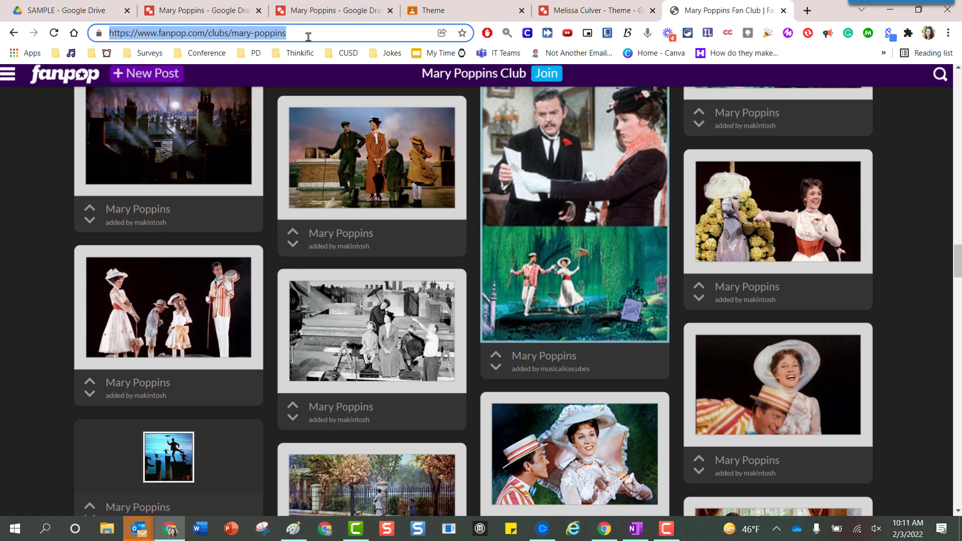
pyautogui.hotkey('ctrl', 'c')
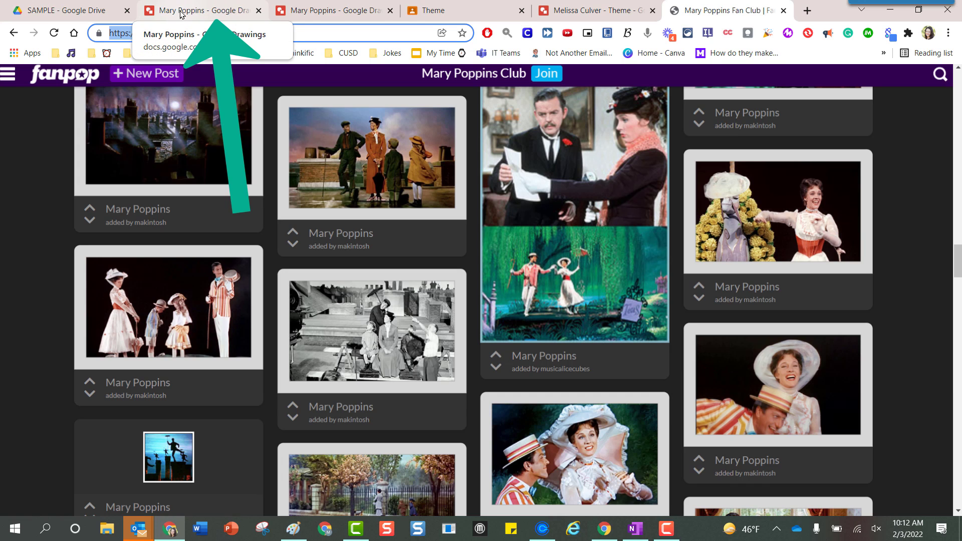
pyautogui.click(182, 14)
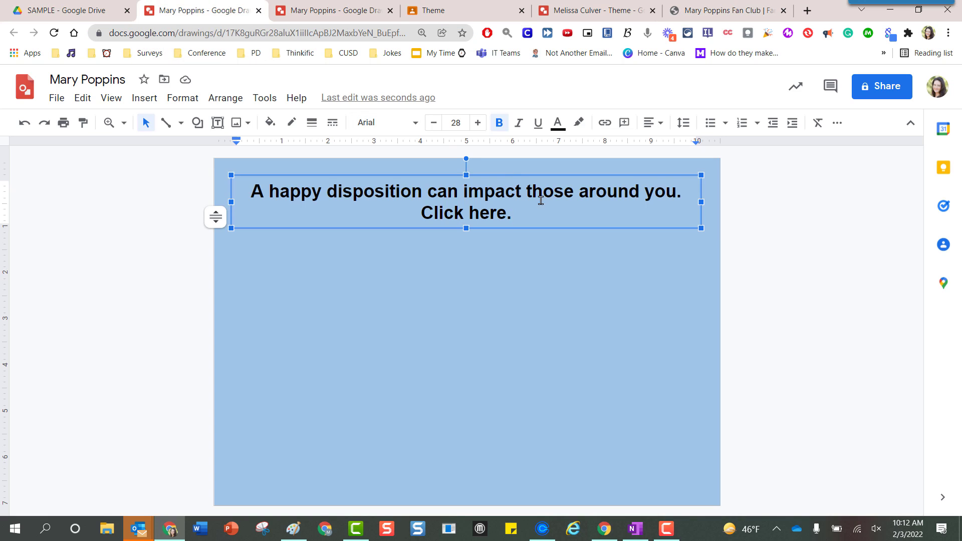
pyautogui.click(514, 213)
pyautogui.press('Left')
pyautogui.hotkey('shift', 'Left')
pyautogui.hotkey('shift', 'Left')
pyautogui.hotkey('shift', 'Left')
pyautogui.hotkey('shift', 'Left')
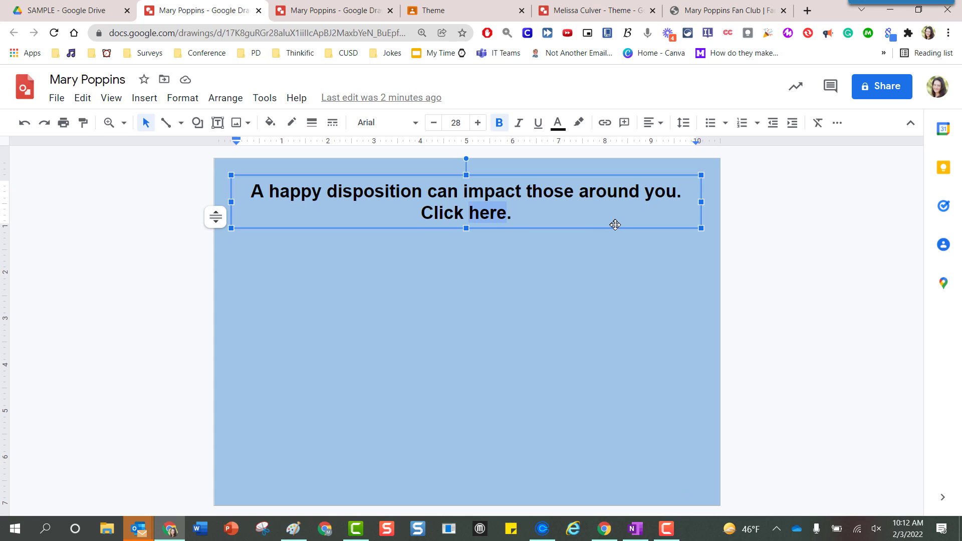
pyautogui.hotkey('shift', 'Left')
pyautogui.hotkey('shift', 'Left')
pyautogui.hotkey('shift', 'Left')
pyautogui.hotkey('shift', 'Left')
pyautogui.hotkey('shift', 'Left')
pyautogui.hotkey('shift', 'Left')
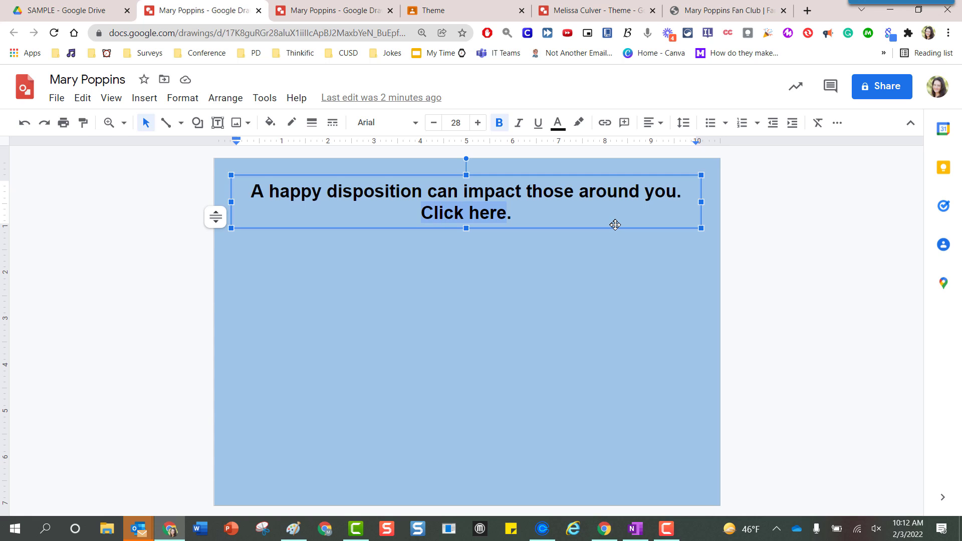
# - Change the drawing's background to a solid light yellow
pyautogui.rightClick(597, 305)
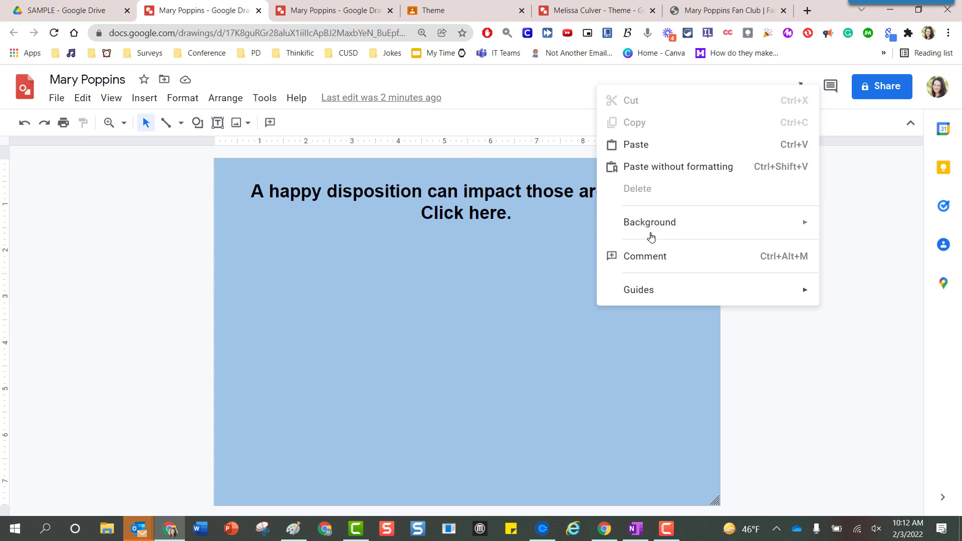
pyautogui.moveTo(681, 225)
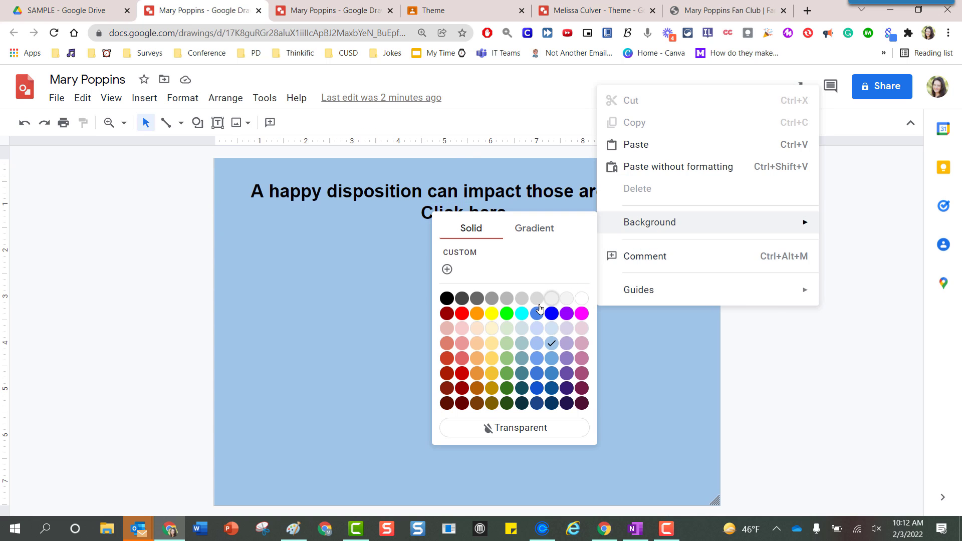
pyautogui.click(492, 329)
pyautogui.click(506, 214)
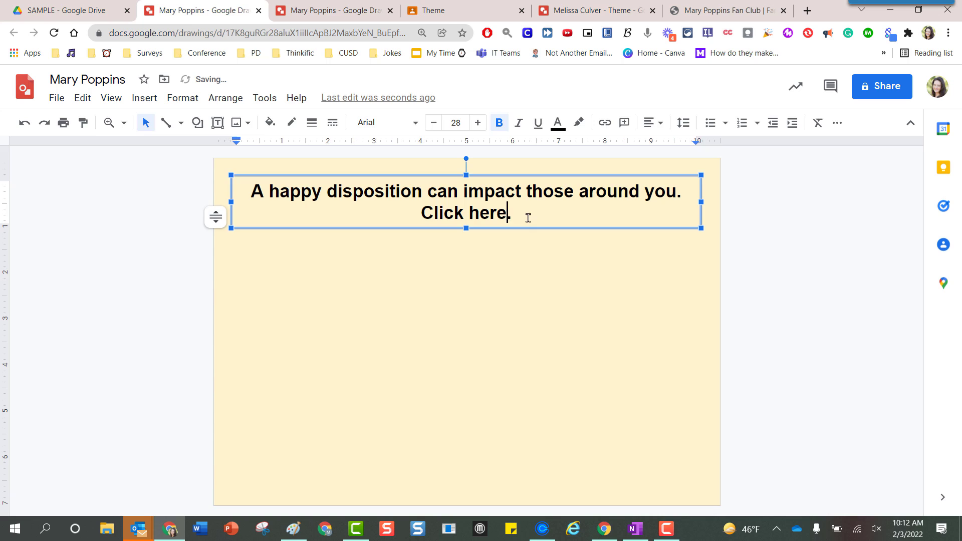
pyautogui.hotkey('ctrl', 'shift', 'Left')
pyautogui.hotkey('ctrl', 'shift', 'Left')
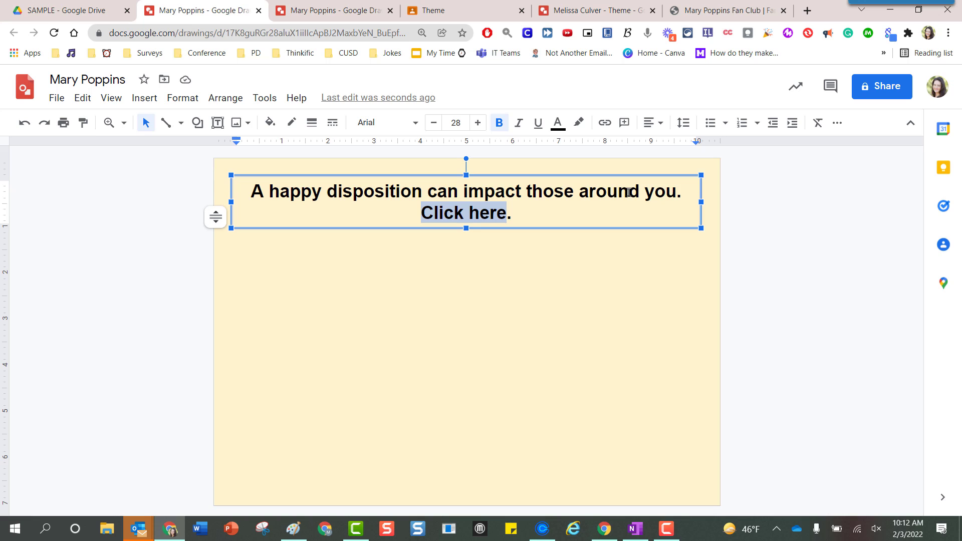
pyautogui.click(605, 126)
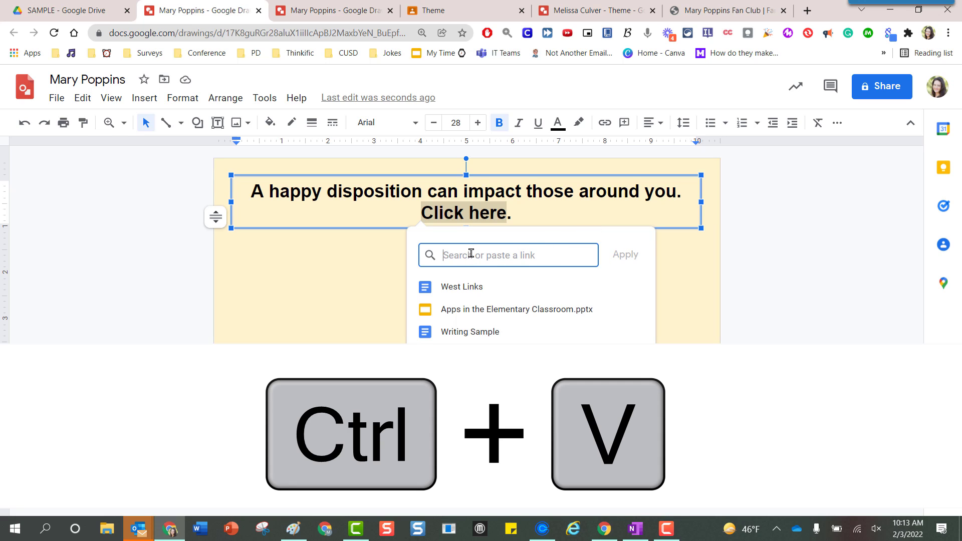
pyautogui.hotkey('ctrl', 'v')
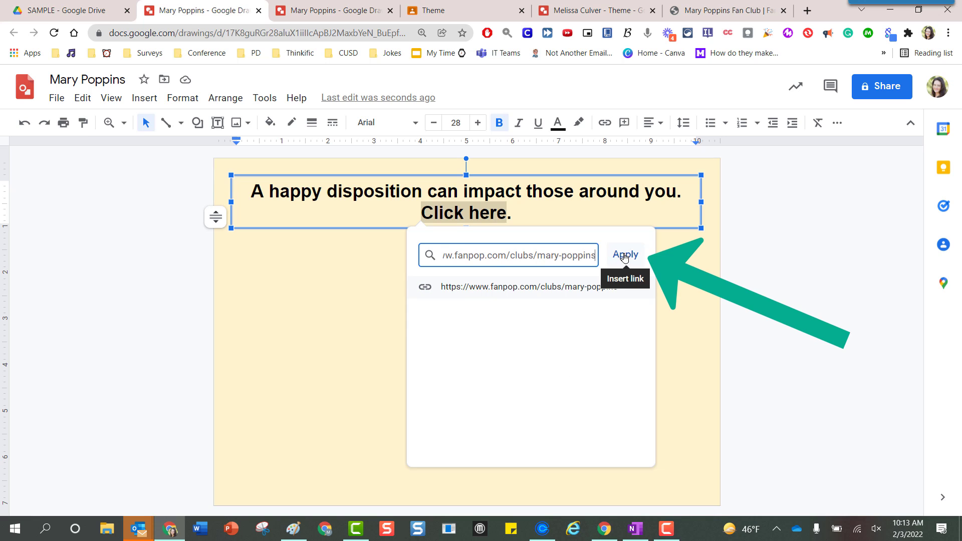
pyautogui.click(629, 257)
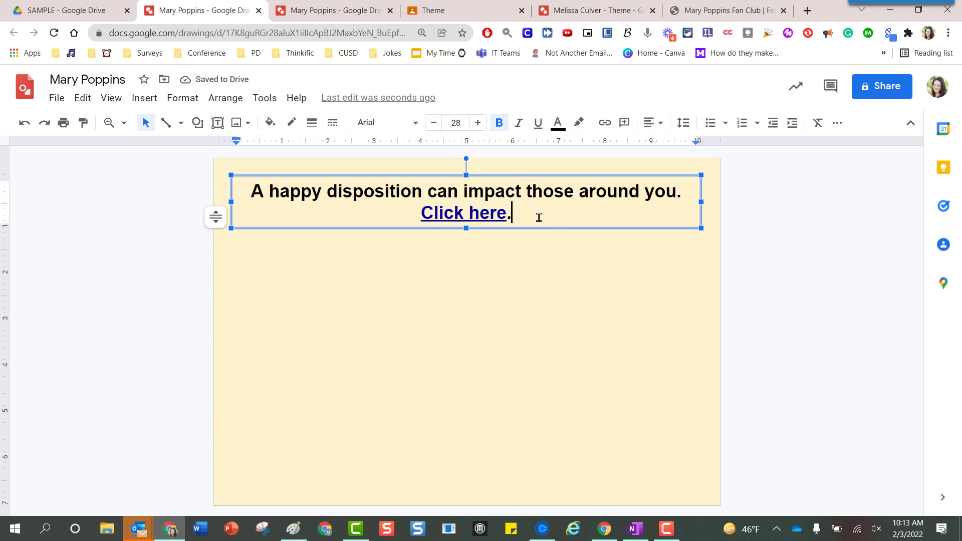
pyautogui.click(767, 300)
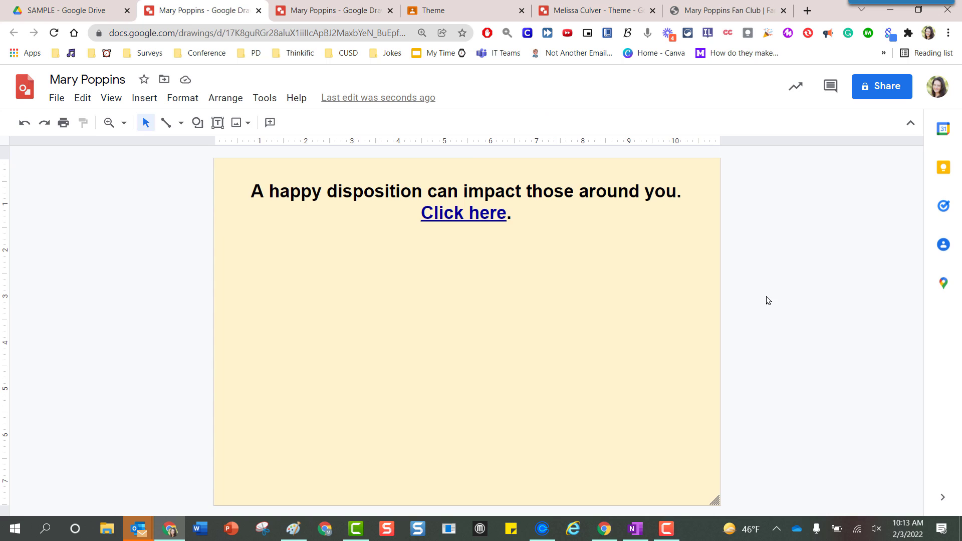
pyautogui.click(463, 212)
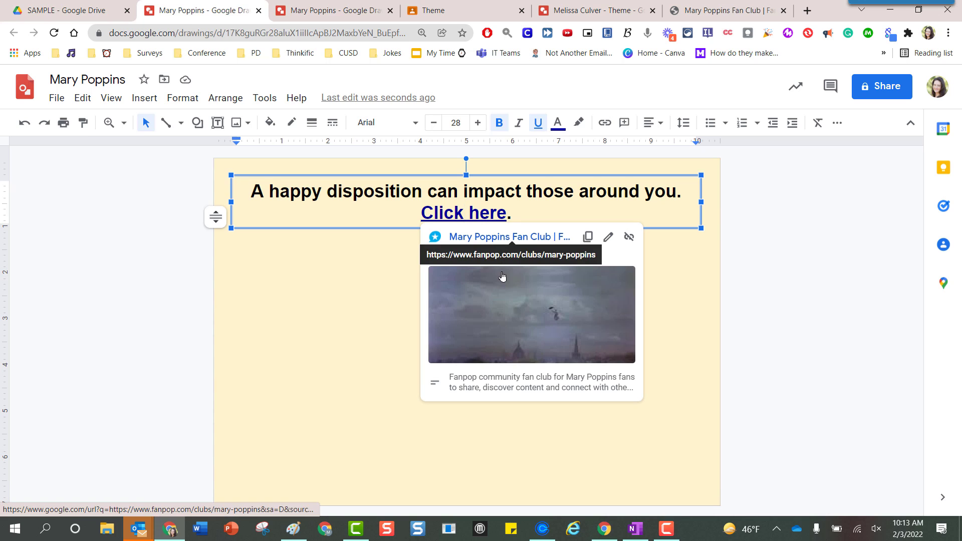
# - Visit the fan club page through the "Click here" link, look it over and return to the Mary Poppins drawing
pyautogui.click(524, 237)
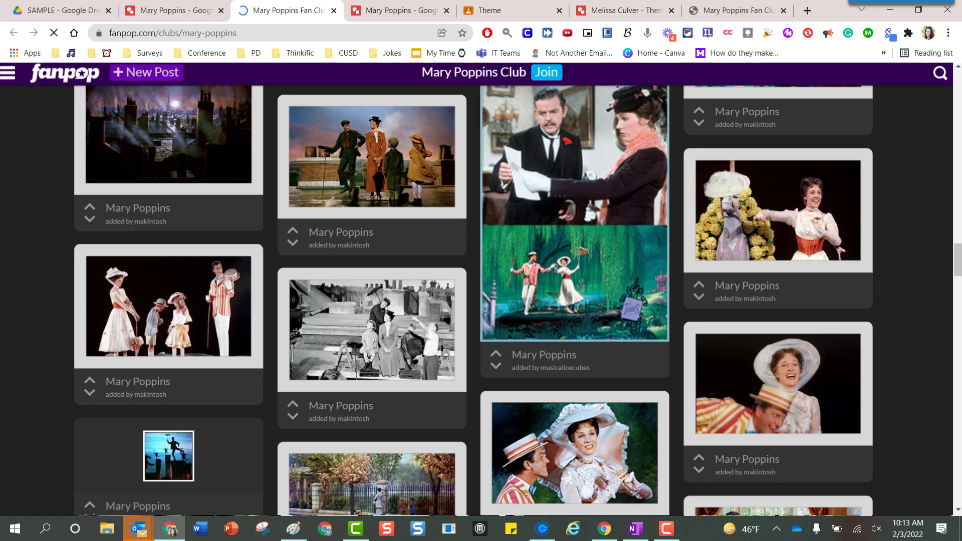
pyautogui.click(174, 10)
pyautogui.click(632, 358)
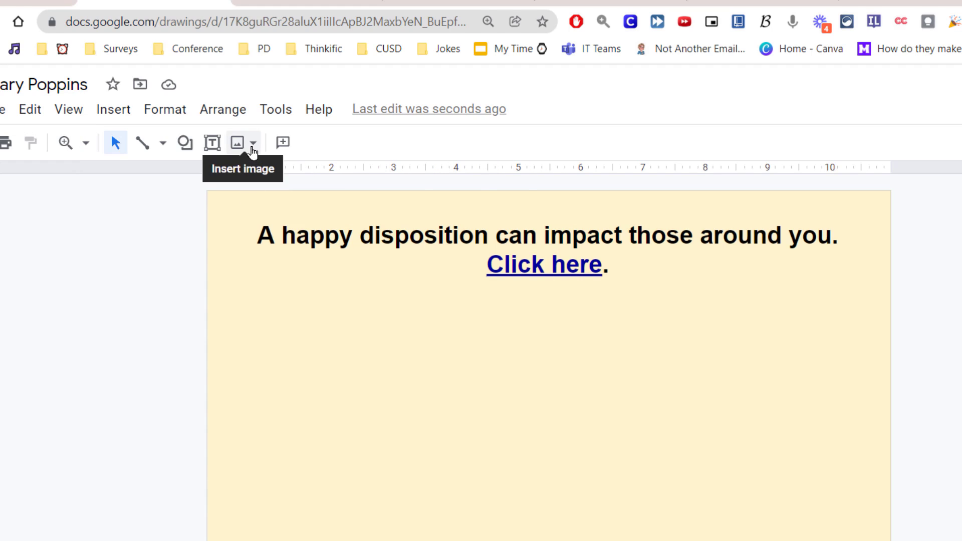
# - Search the web for "mary poppins" images to insert into the drawing
pyautogui.click(253, 145)
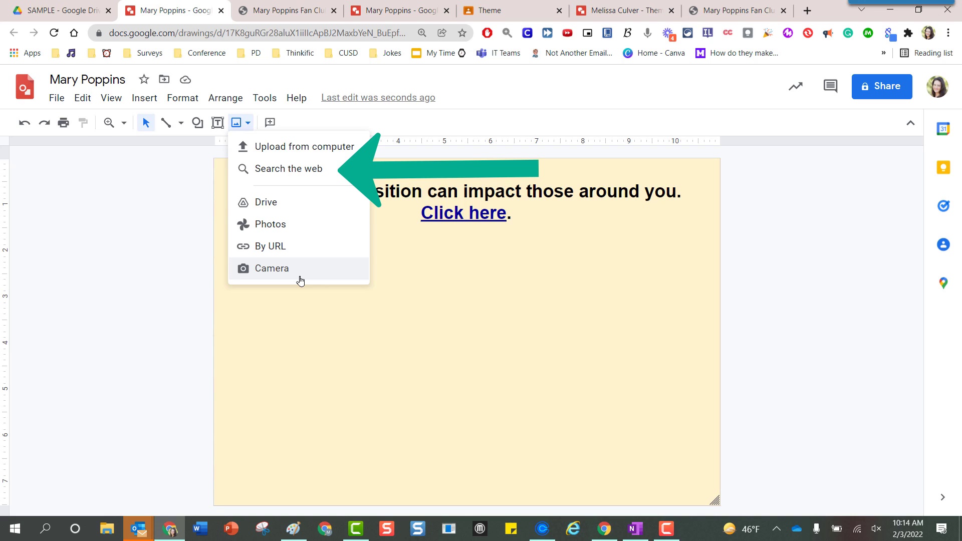
pyautogui.click(314, 170)
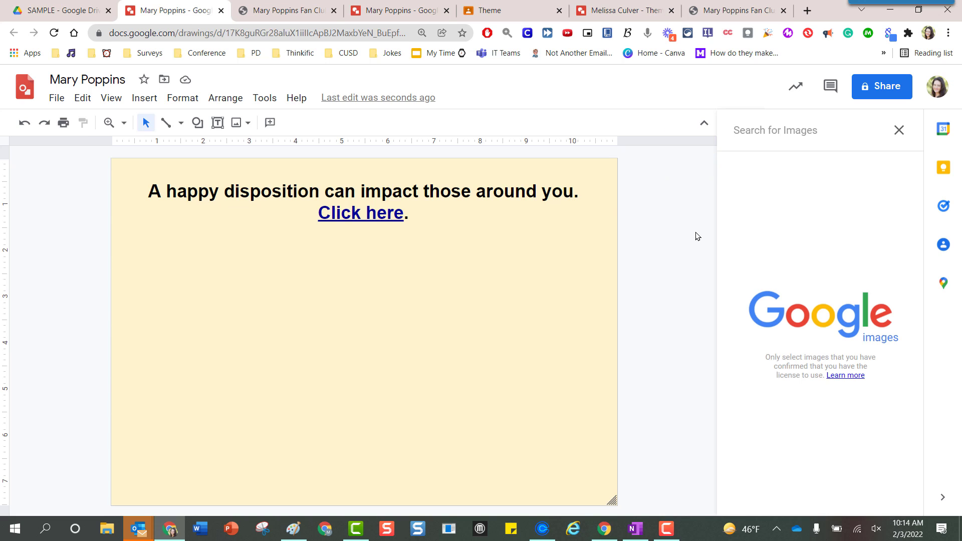
pyautogui.write('mary')
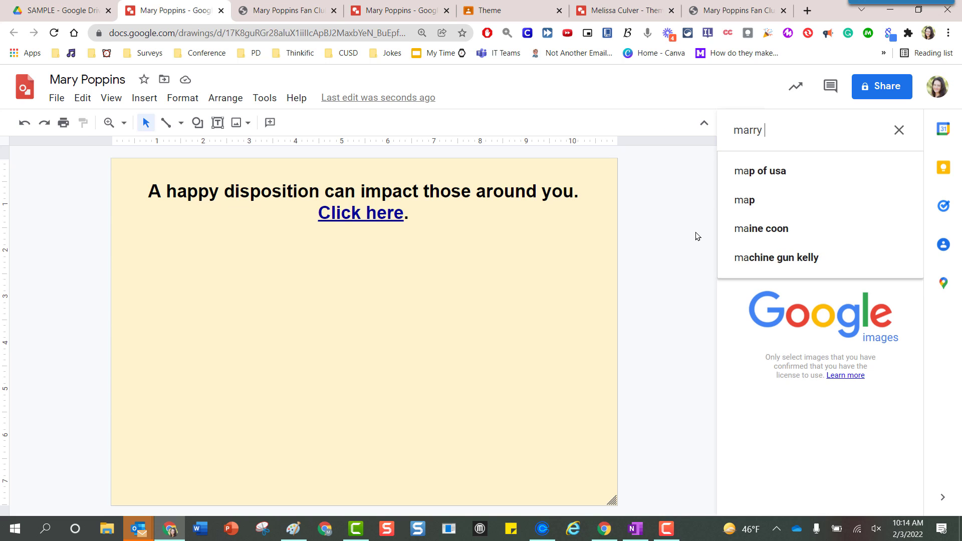
pyautogui.write(' popp')
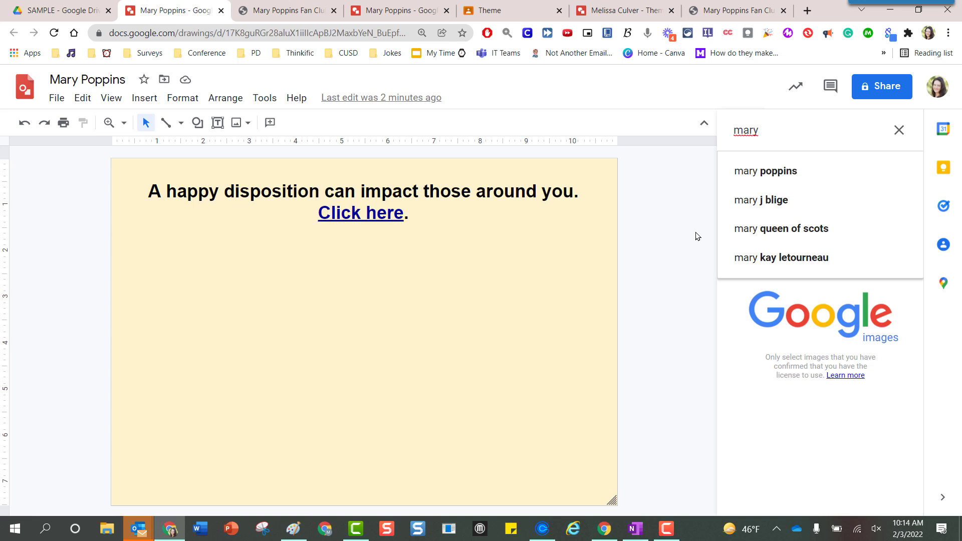
pyautogui.write('ins')
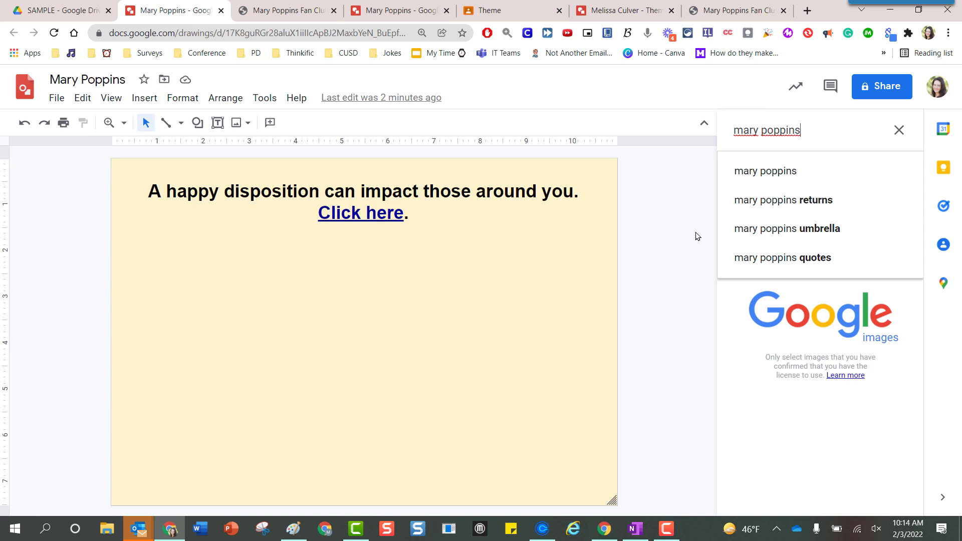
pyautogui.press('Return')
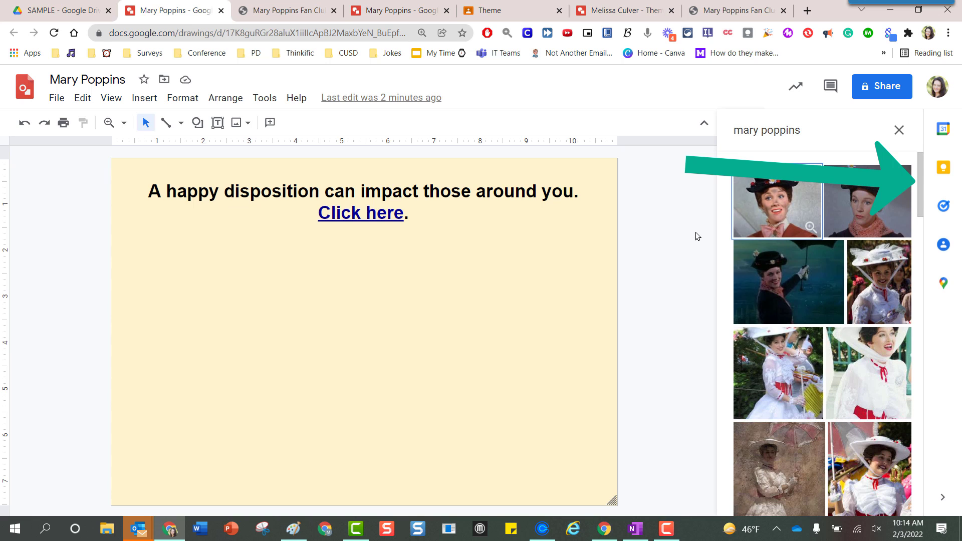
# - Insert the black silhouette of Mary Poppins flying with her umbrella and bag from the image results
pyautogui.scroll(-3, 805, 260)
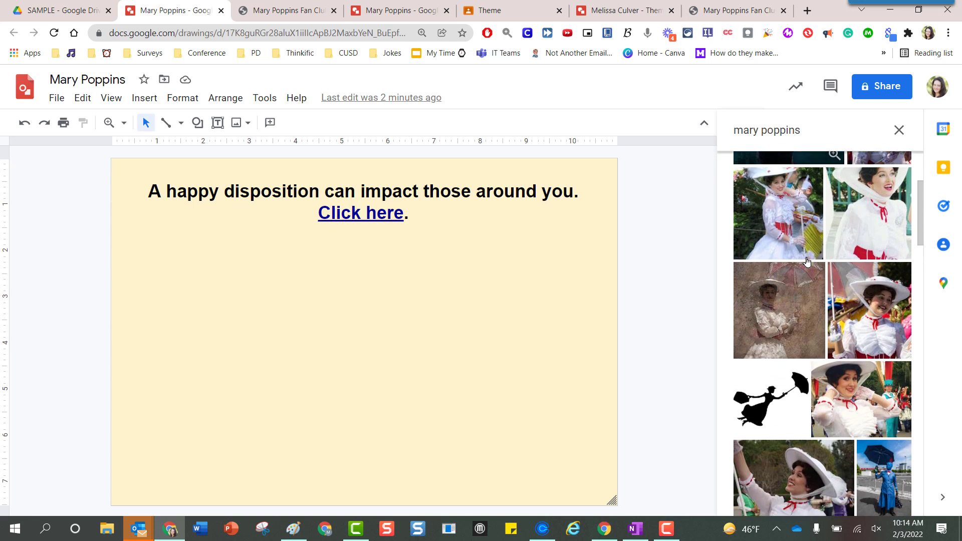
pyautogui.scroll(-6, 806, 261)
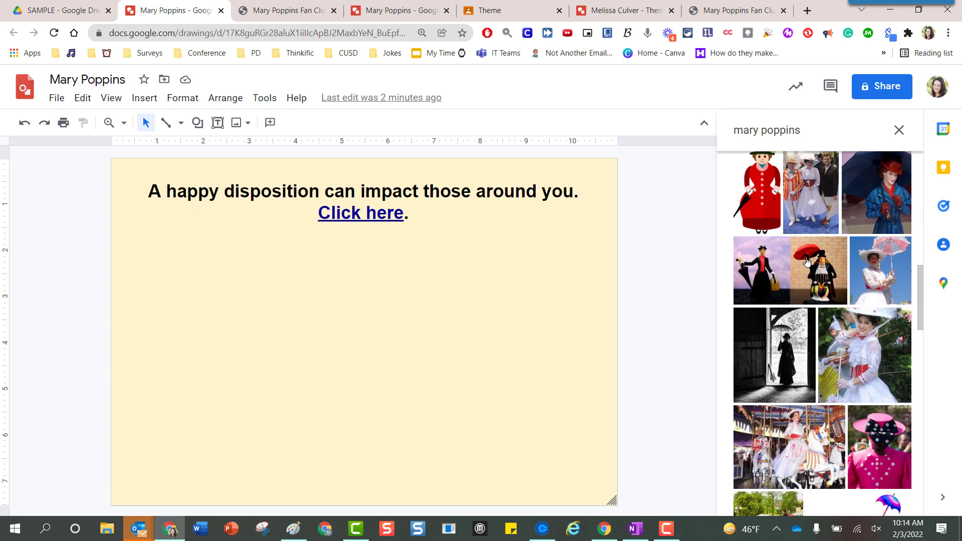
pyautogui.scroll(4, 807, 262)
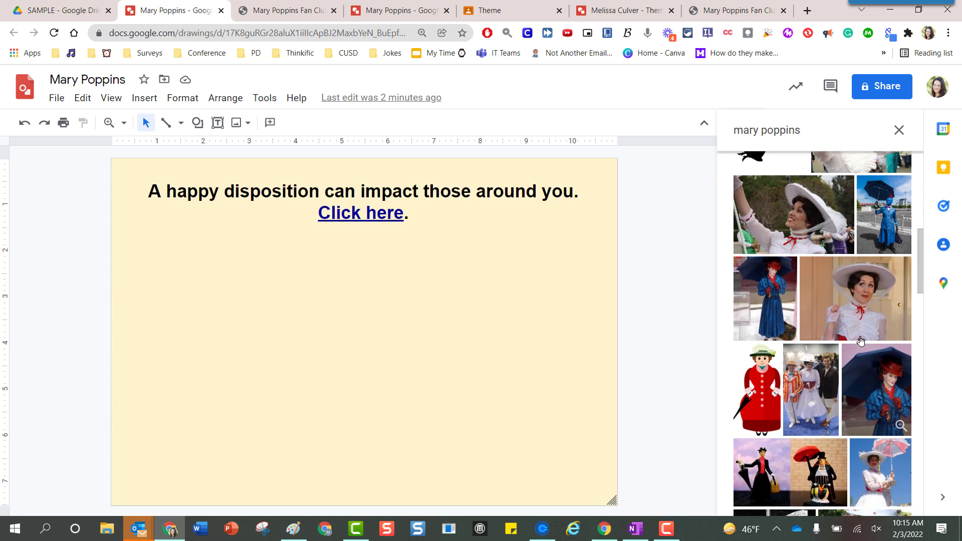
pyautogui.scroll(2, 861, 341)
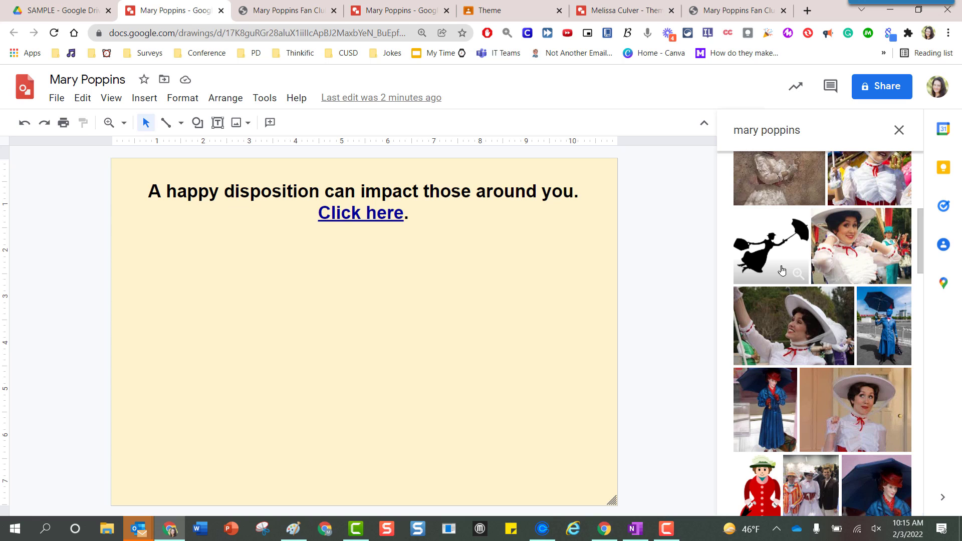
pyautogui.click(747, 219)
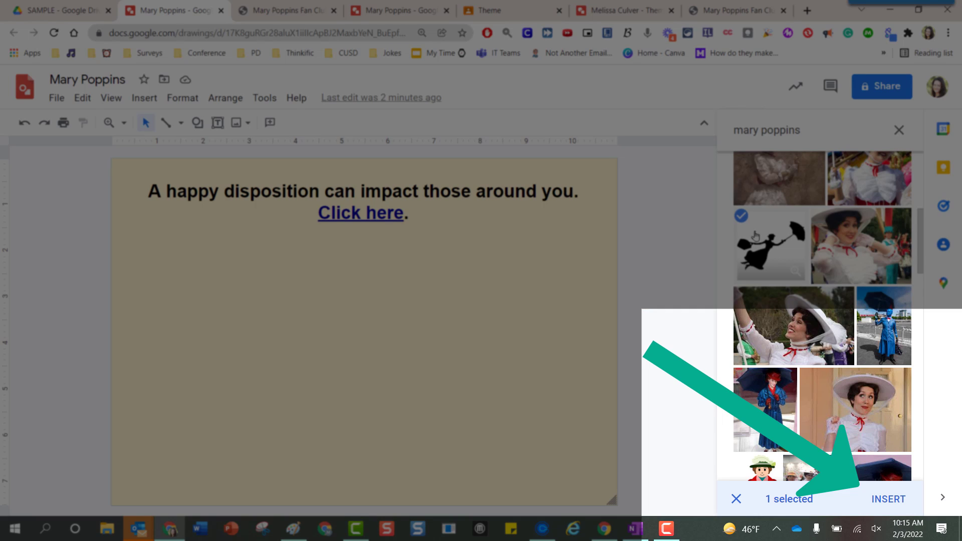
pyautogui.click(893, 501)
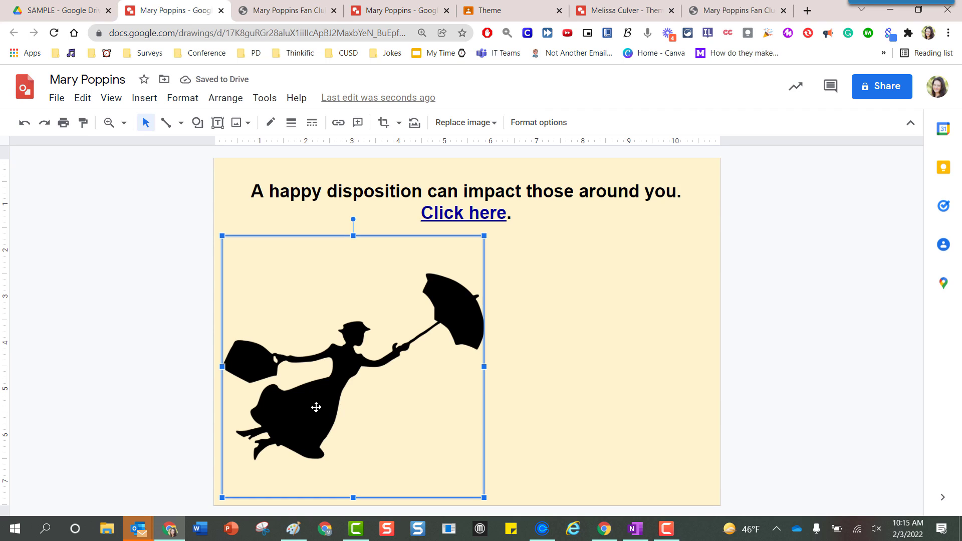
# - Reposition the inserted silhouette toward the right half of the page, below the heading text
pyautogui.moveTo(315, 409); pyautogui.dragTo(402, 409)
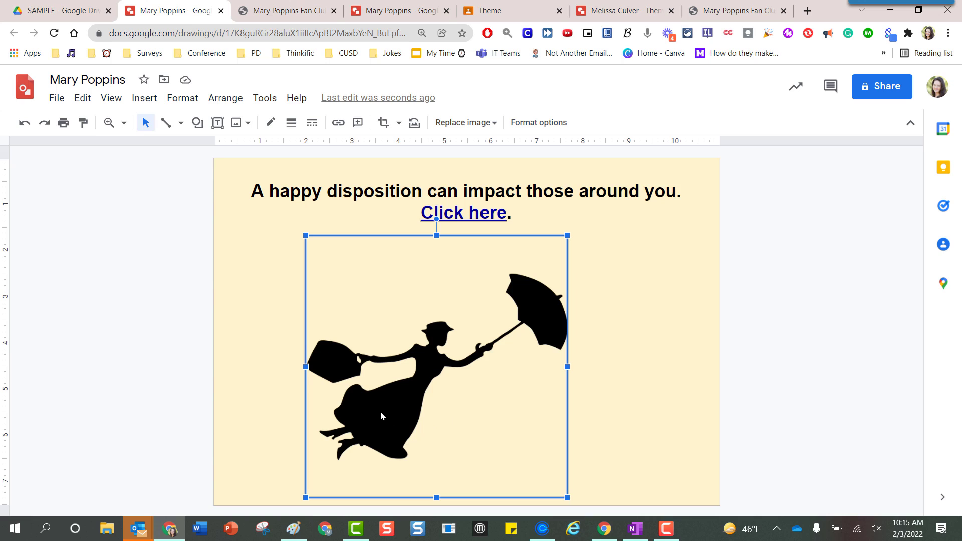
pyautogui.moveTo(381, 415); pyautogui.dragTo(410, 412)
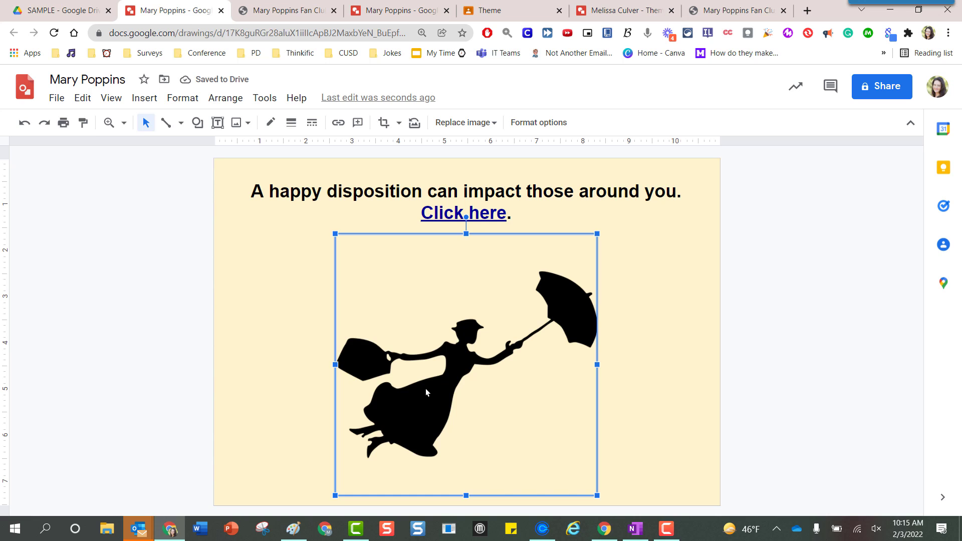
pyautogui.moveTo(427, 394); pyautogui.dragTo(485, 389)
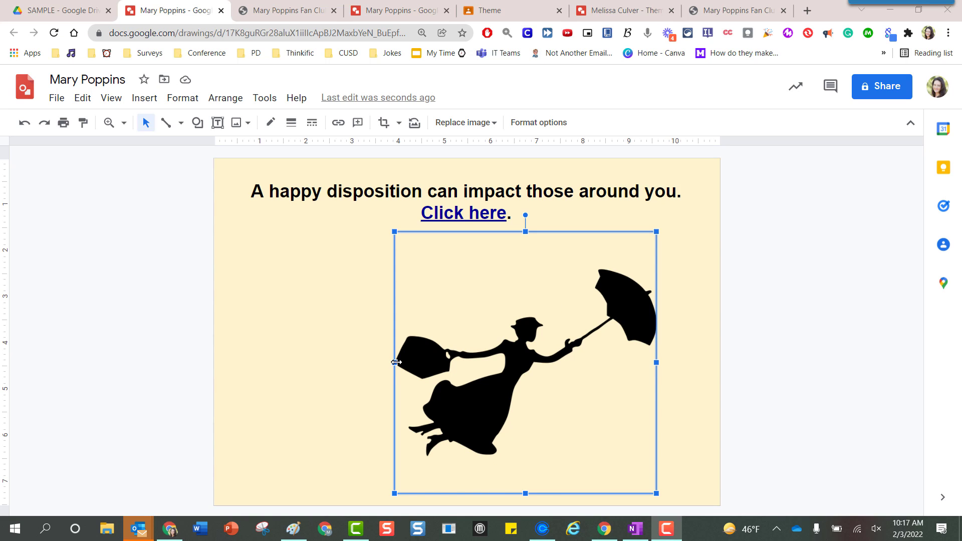
# - Try squeezing the silhouette's width from its left side without keeping proportions, and undo the distortion
pyautogui.moveTo(396, 362); pyautogui.dragTo(549, 368)
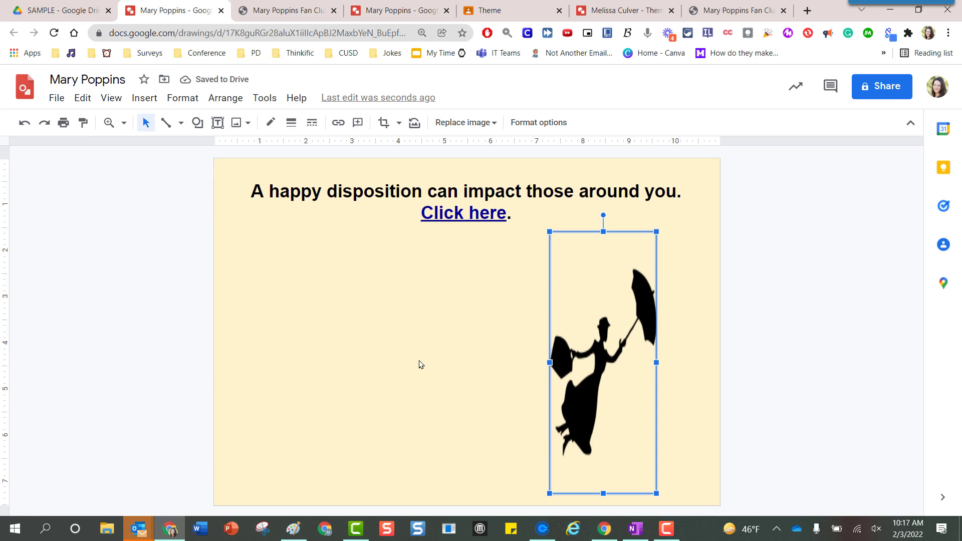
pyautogui.click(17, 133)
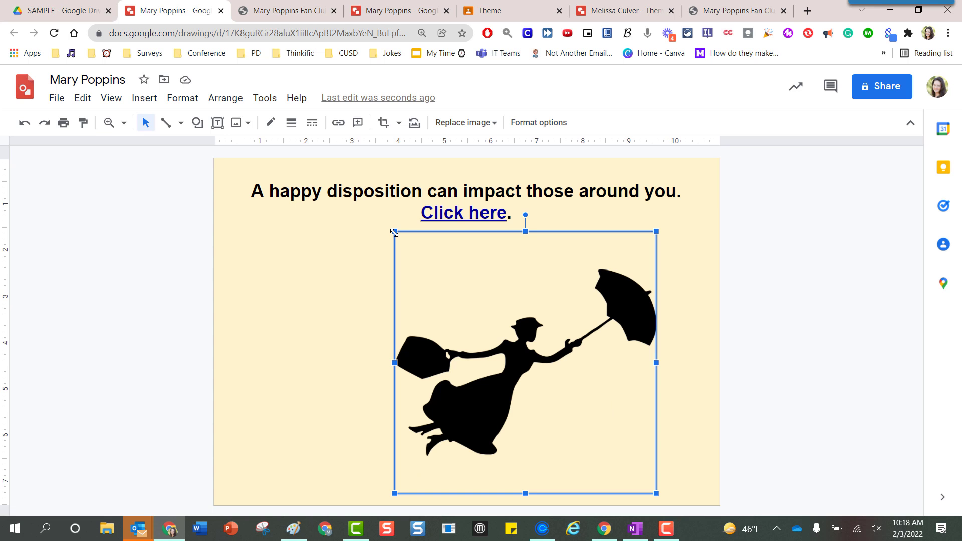
# - Scale the silhouette down proportionally to about half its size and move it near the middle of the page
pyautogui.moveTo(394, 232); pyautogui.dragTo(525, 364)
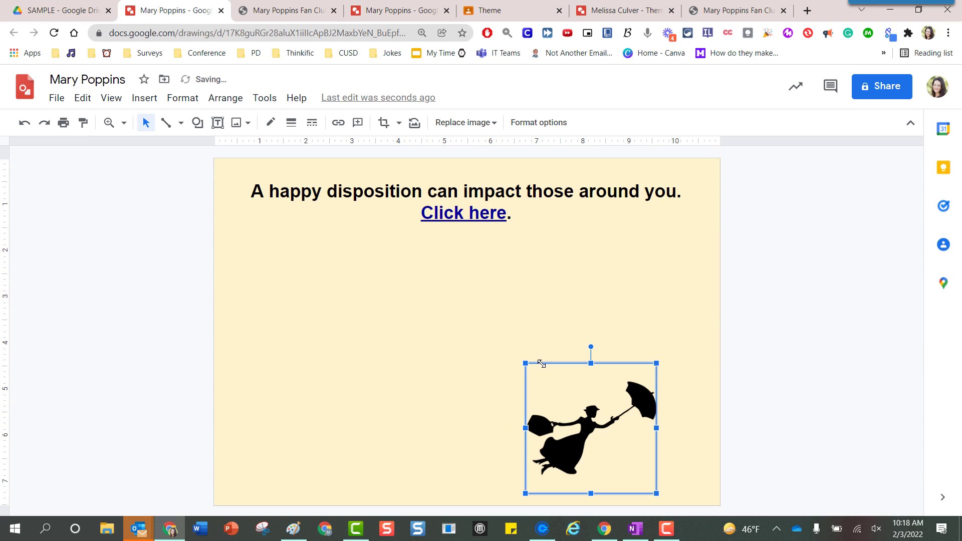
pyautogui.click(653, 321)
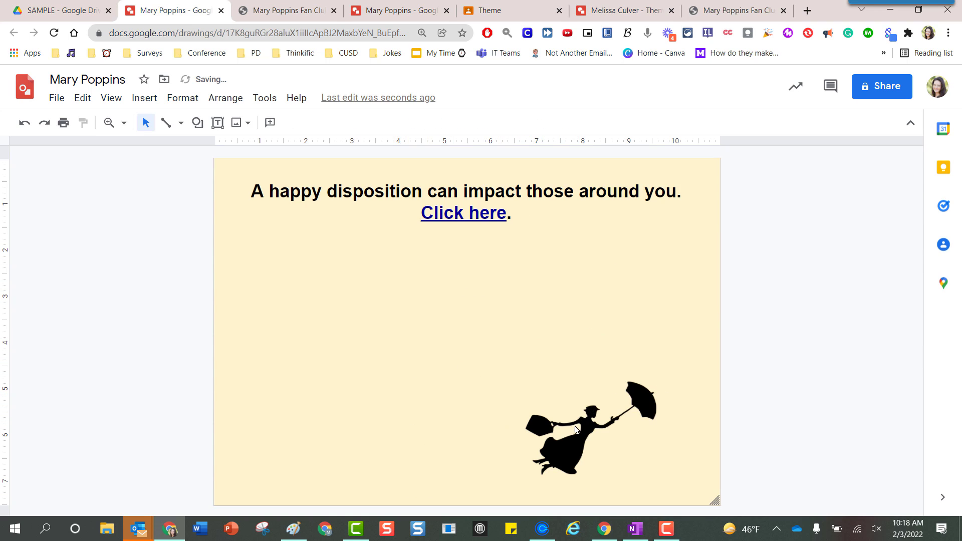
pyautogui.click(578, 440)
pyautogui.moveTo(573, 442); pyautogui.dragTo(427, 356)
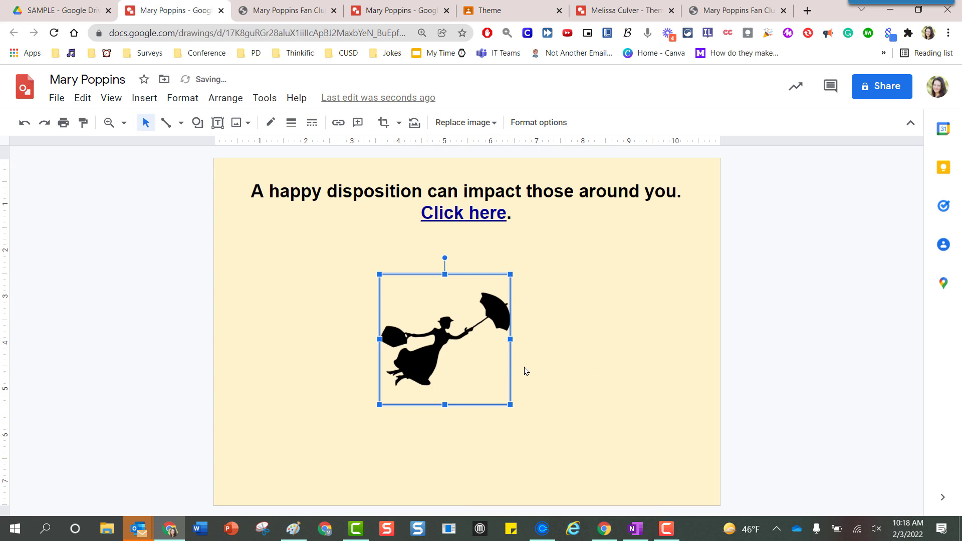
# - Enlarge the silhouette proportionally to about 5.5 inches wide and center it below the heading text
pyautogui.moveTo(510, 275); pyautogui.dragTo(609, 177)
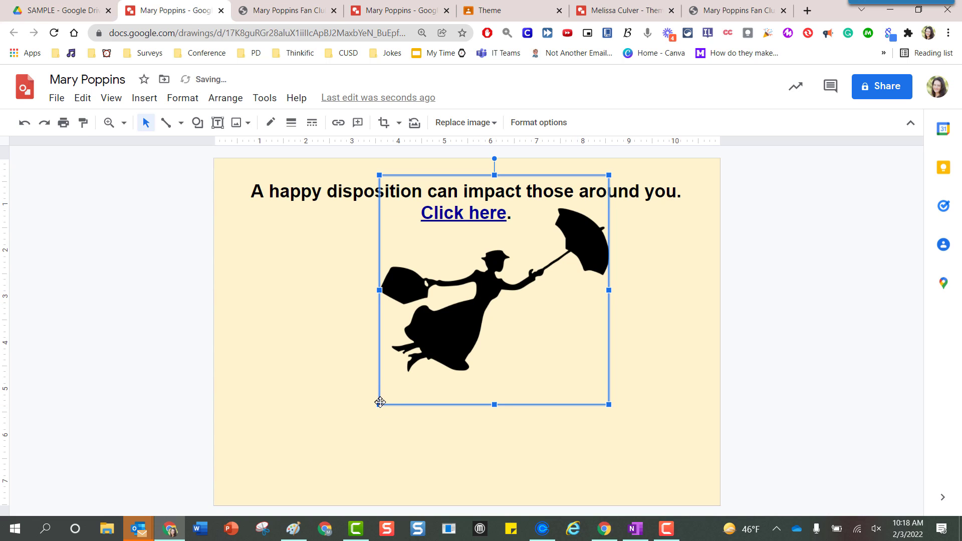
pyautogui.moveTo(380, 404); pyautogui.dragTo(331, 452)
pyautogui.moveTo(441, 367); pyautogui.dragTo(438, 393)
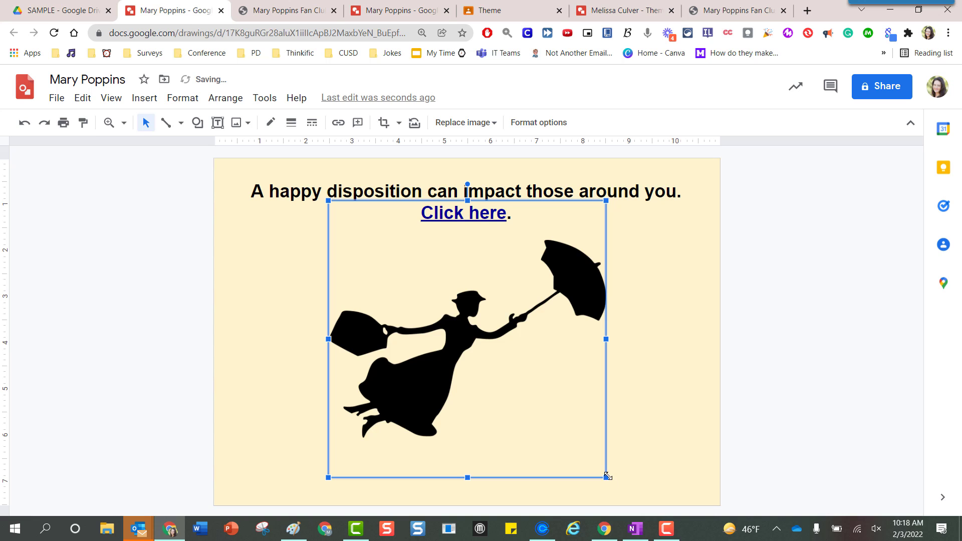
pyautogui.moveTo(606, 478); pyautogui.dragTo(582, 452)
pyautogui.moveTo(424, 363); pyautogui.dragTo(430, 377)
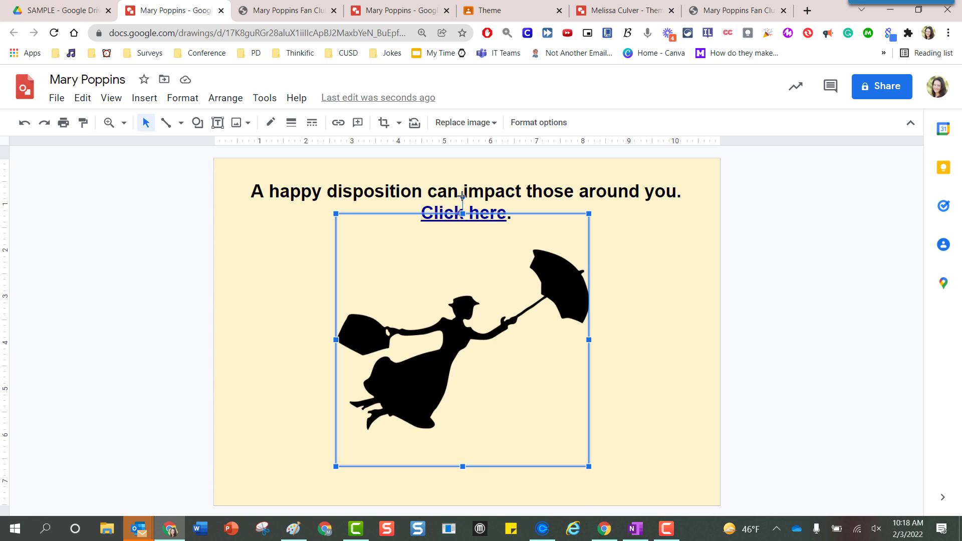
# - Rotate the silhouette slightly counterclockwise and shift it up closer to the heading
pyautogui.moveTo(462, 195); pyautogui.dragTo(440, 195)
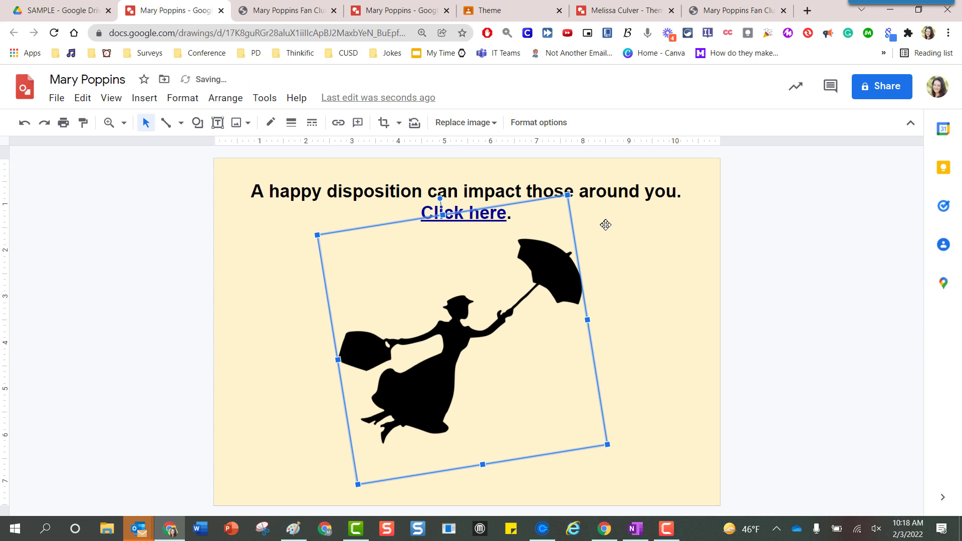
pyautogui.click(634, 288)
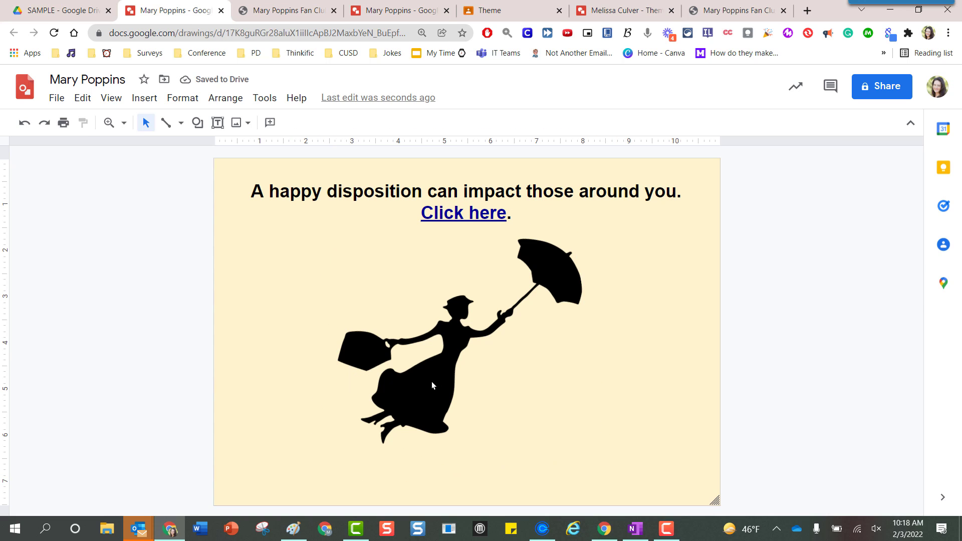
pyautogui.moveTo(432, 381); pyautogui.dragTo(432, 365)
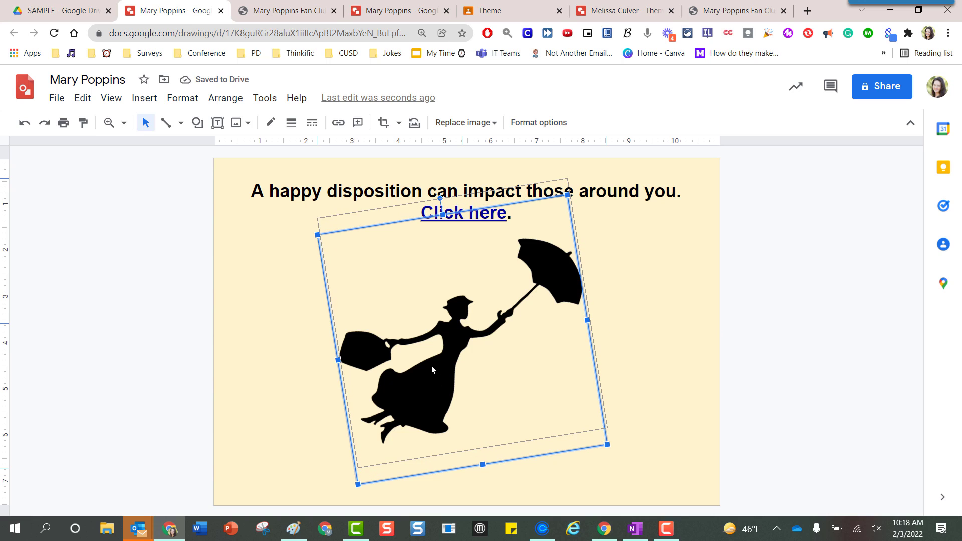
pyautogui.click(644, 373)
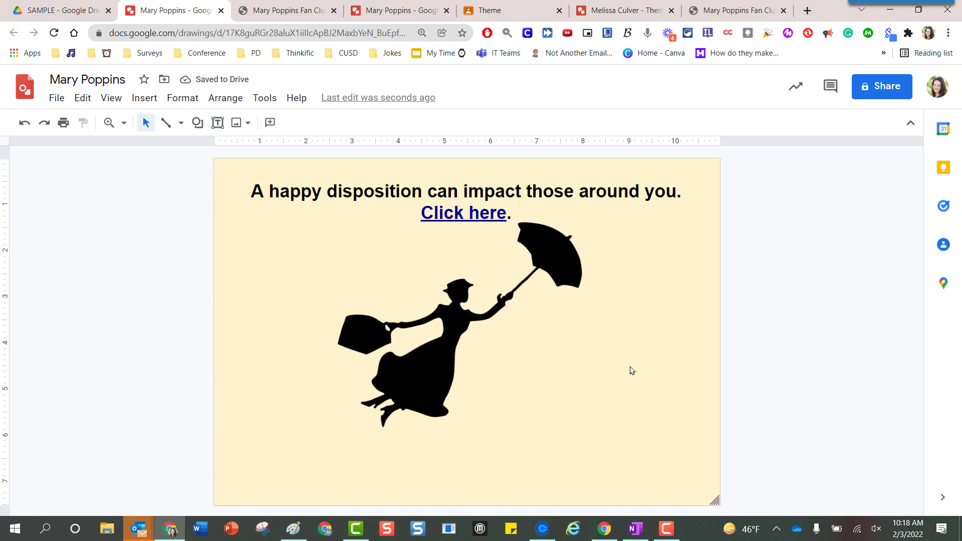
# - View the editing options available for the silhouette image, leaving the image deselected
pyautogui.rightClick(436, 351)
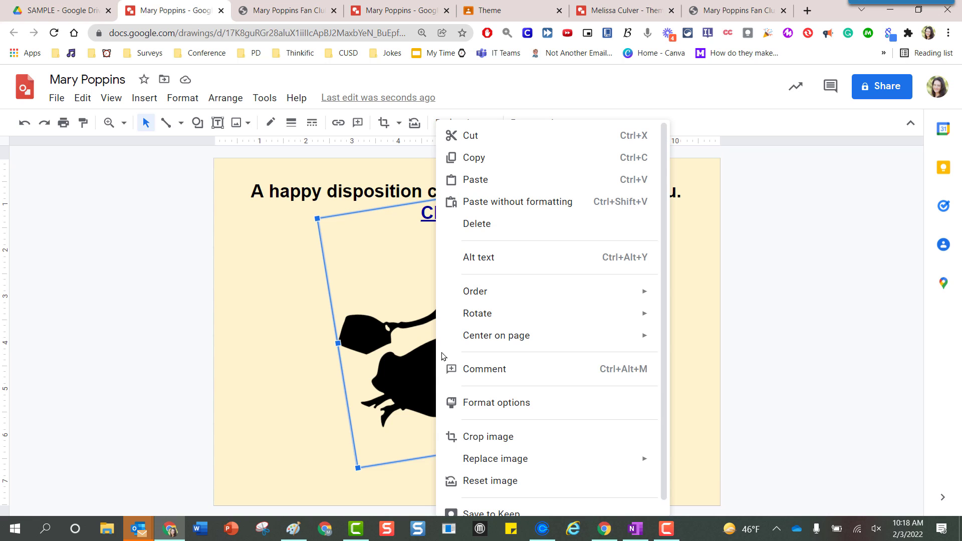
pyautogui.click(296, 373)
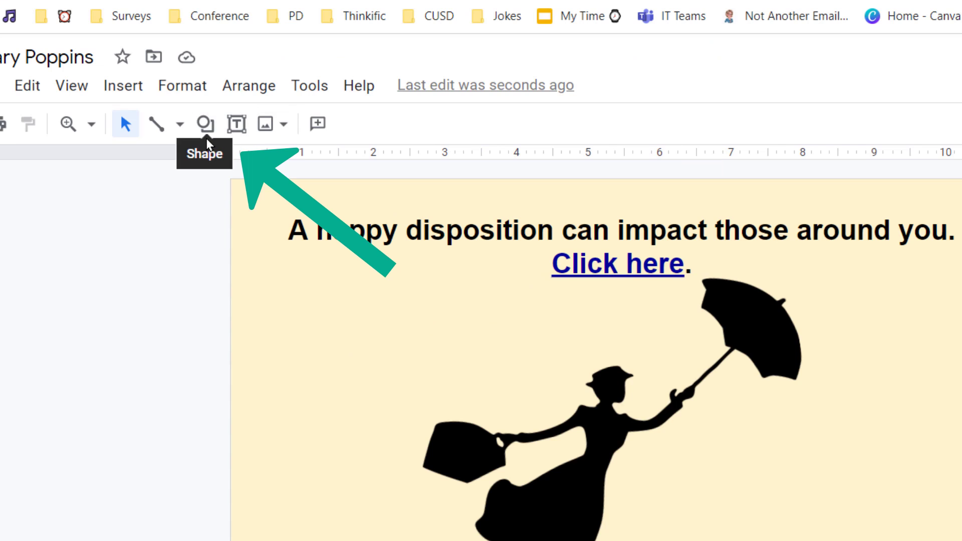
# - Draw a rectangle about 3.4 inches wide and 1.75 inches tall beside the silhouette's skirt, overlapping its edge
pyautogui.click(206, 128)
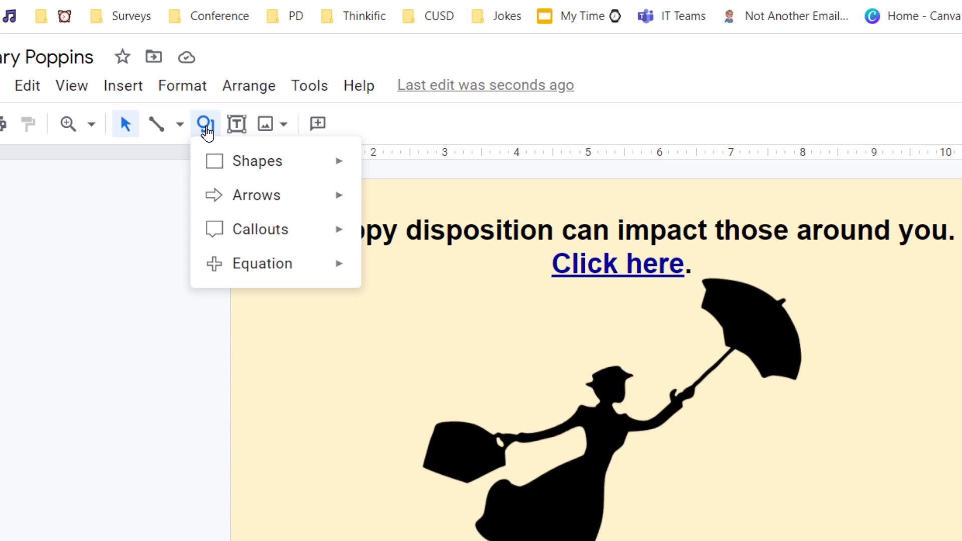
pyautogui.moveTo(304, 197)
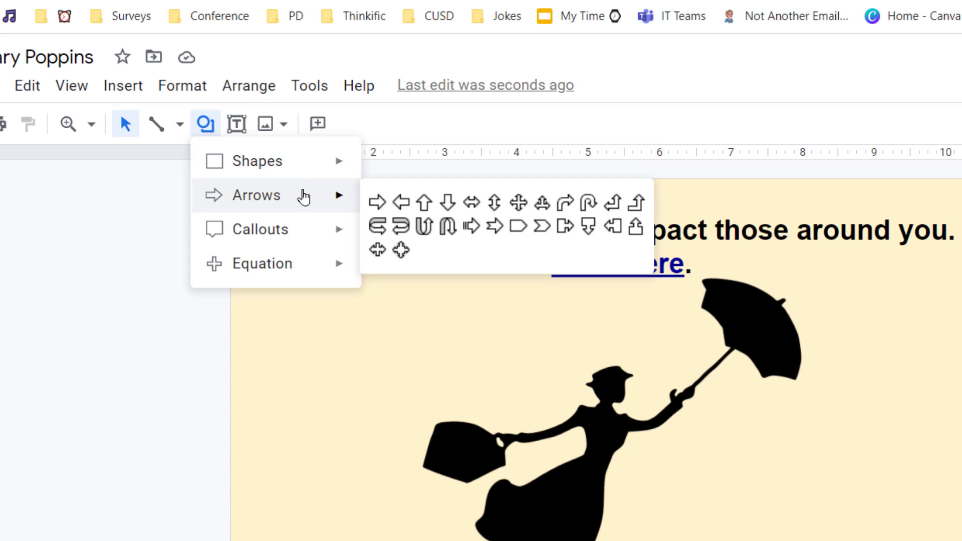
pyautogui.moveTo(307, 229)
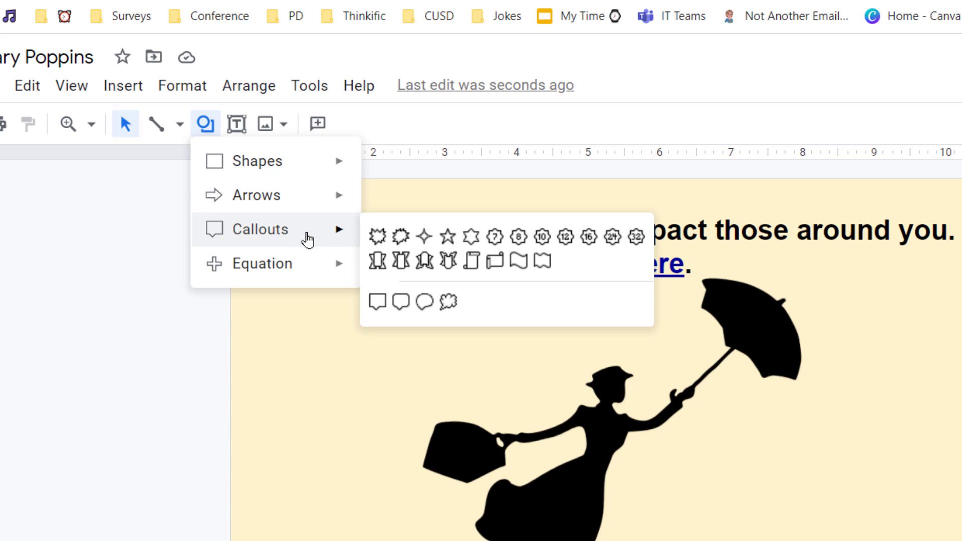
pyautogui.moveTo(311, 265)
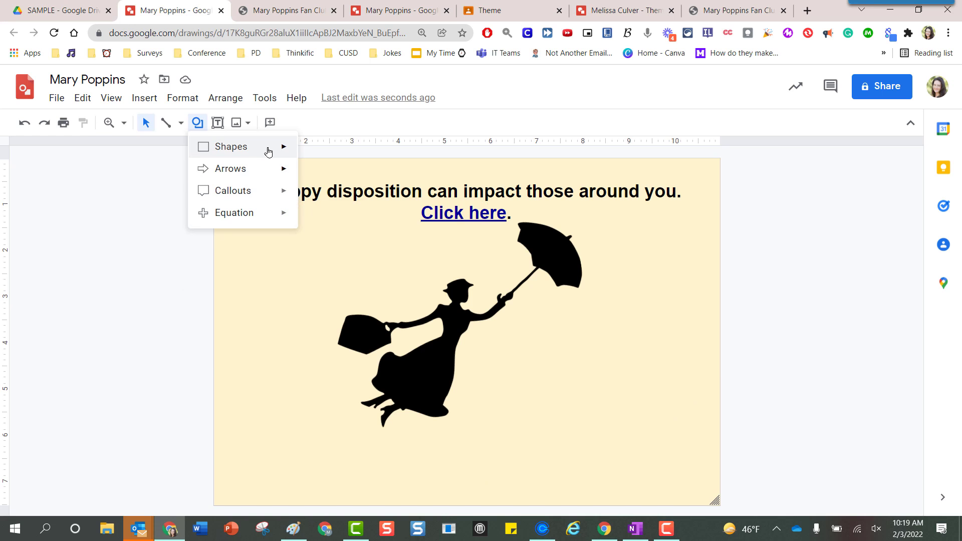
pyautogui.moveTo(268, 148)
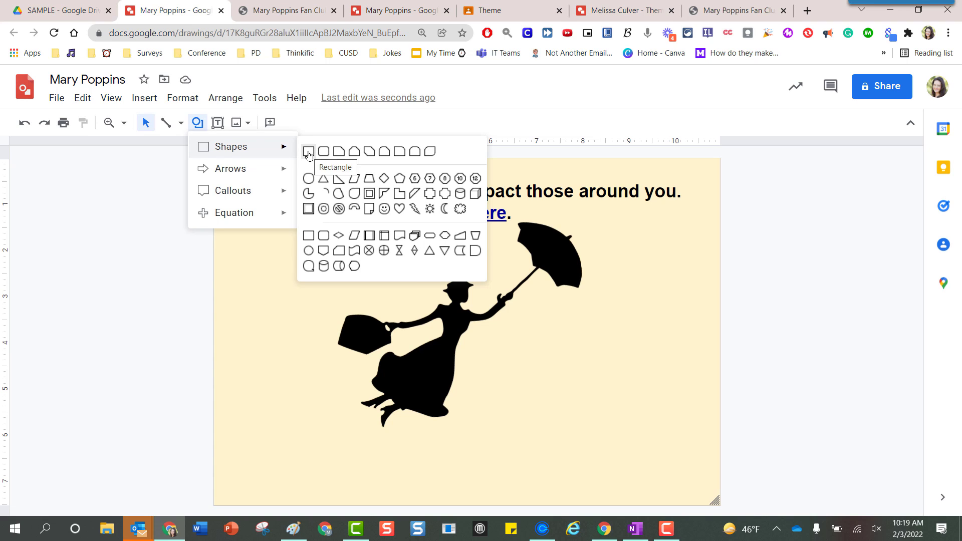
pyautogui.click(311, 152)
pyautogui.moveTo(461, 325); pyautogui.dragTo(586, 389)
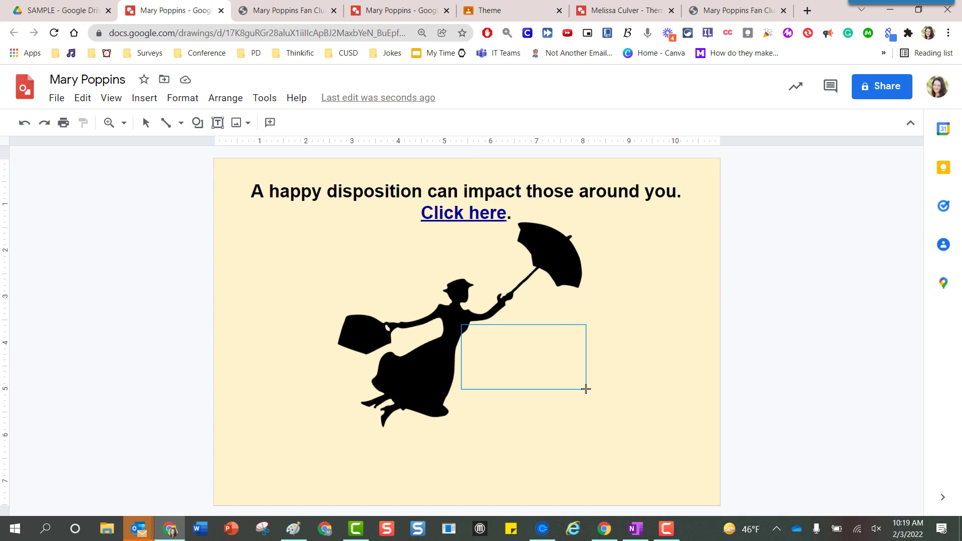
pyautogui.moveTo(586, 389); pyautogui.dragTo(619, 404)
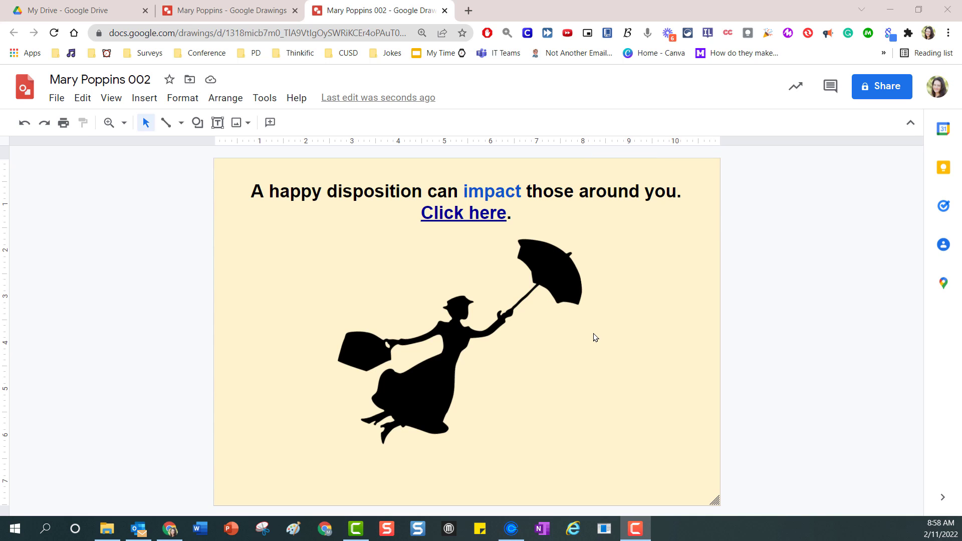
# - Select the heading text box and the silhouette in turn to compare the editing tools offered for each
pyautogui.click(544, 191)
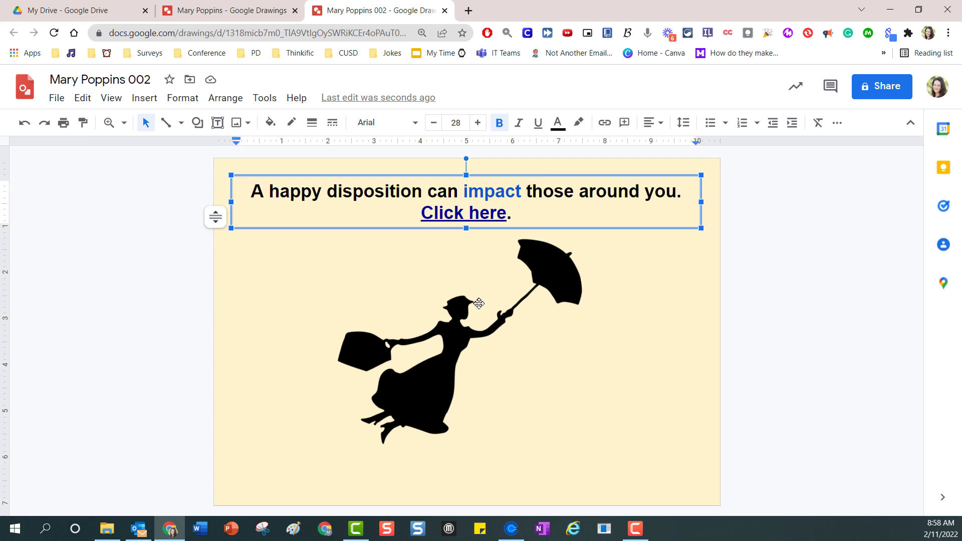
pyautogui.click(452, 341)
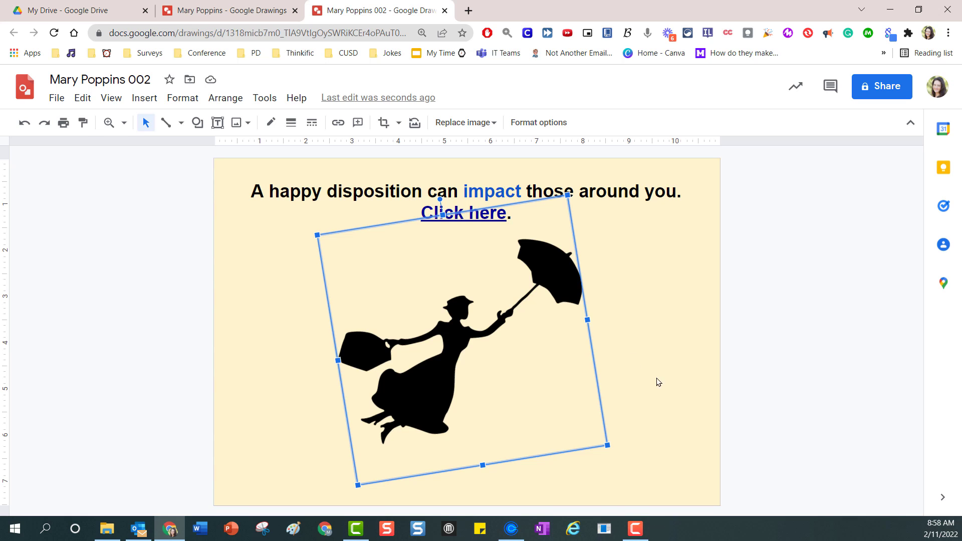
pyautogui.click(662, 405)
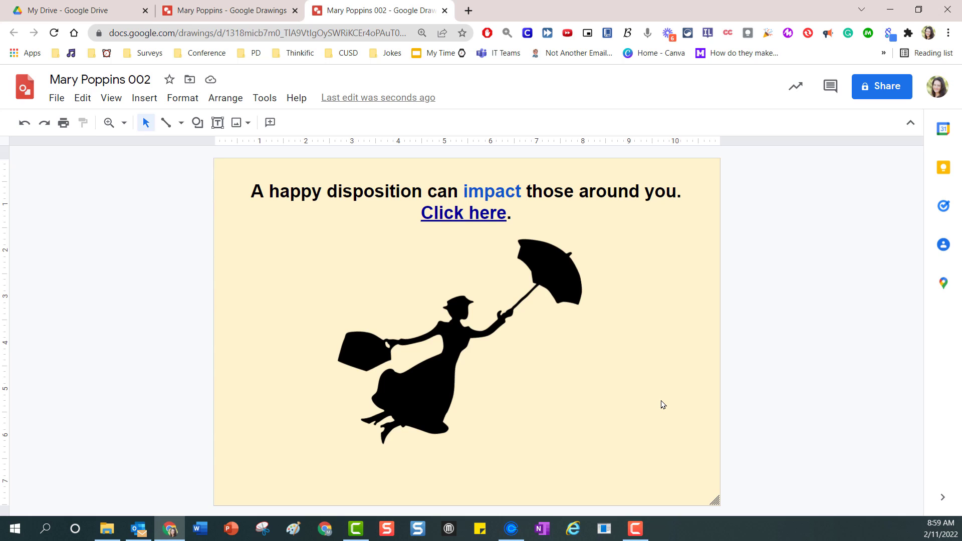
pyautogui.click(364, 191)
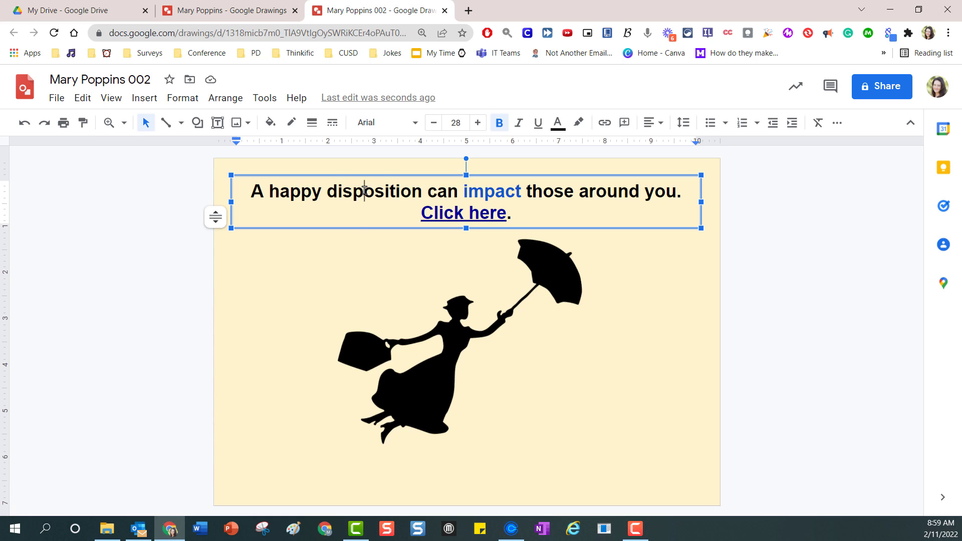
pyautogui.click(446, 360)
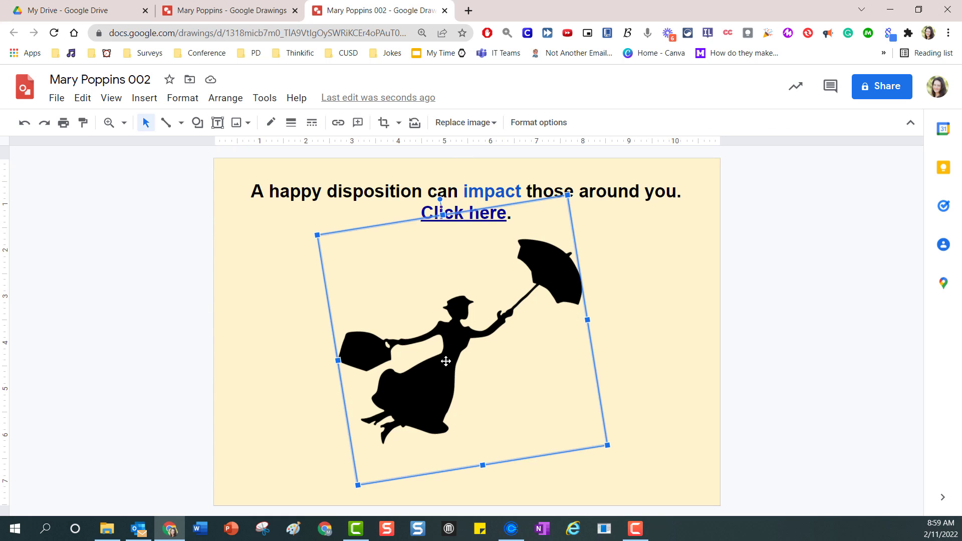
pyautogui.click(364, 191)
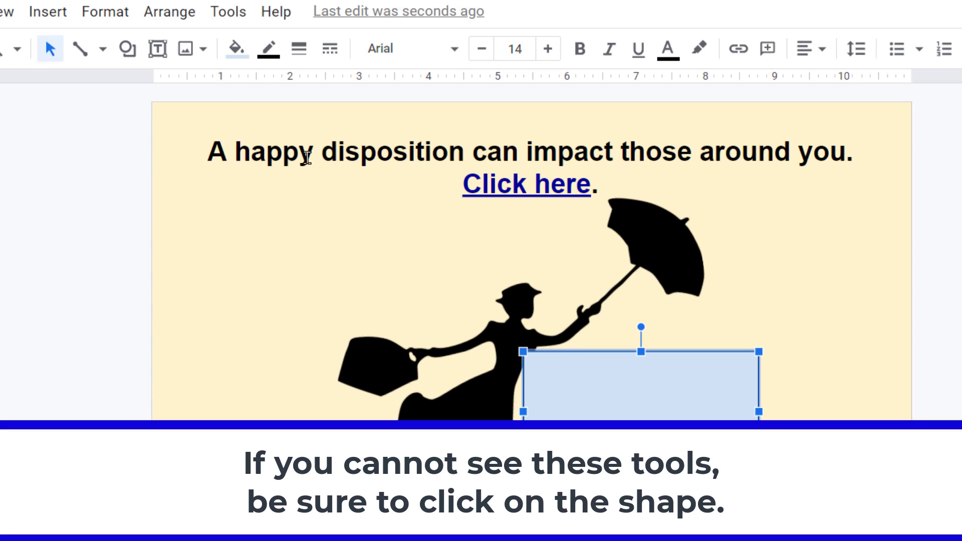
# - Fill the rectangle with light green and change its border color to golden yellow
pyautogui.click(238, 52)
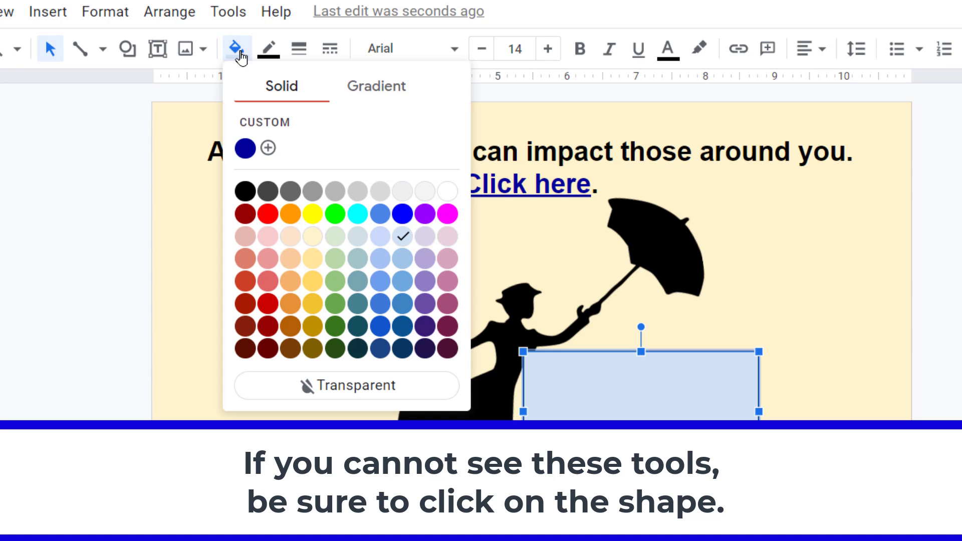
pyautogui.click(337, 282)
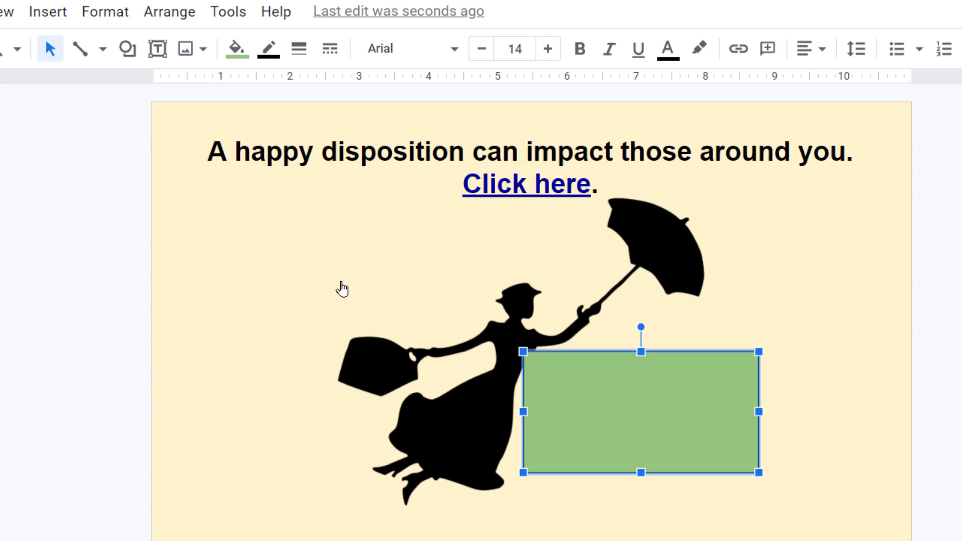
pyautogui.click(269, 55)
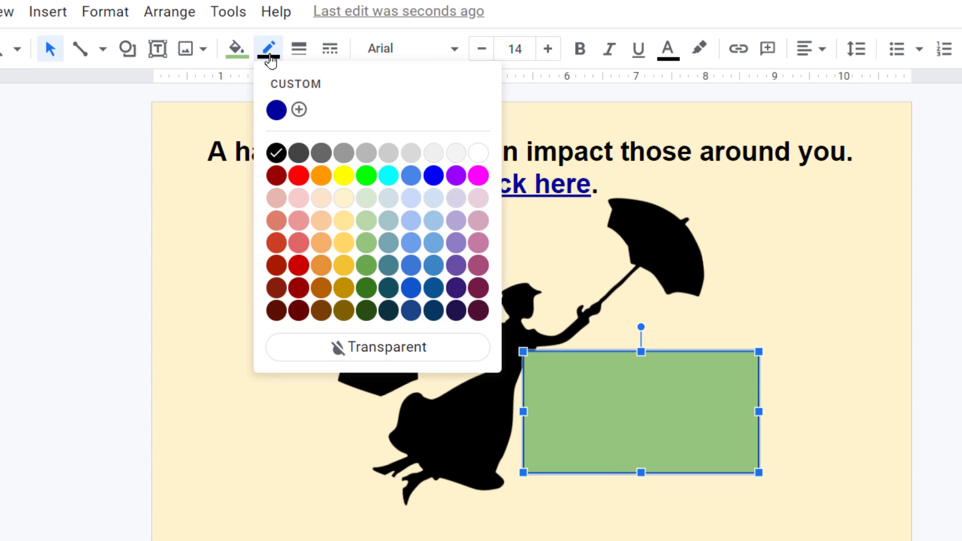
pyautogui.click(348, 247)
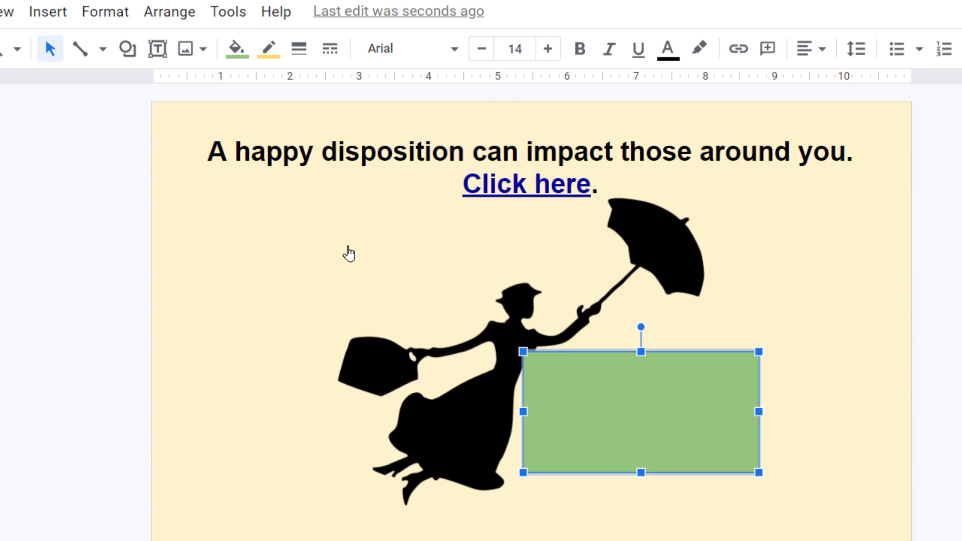
# - Set the rectangle's border weight to 24px and deselect the shape
pyautogui.click(299, 54)
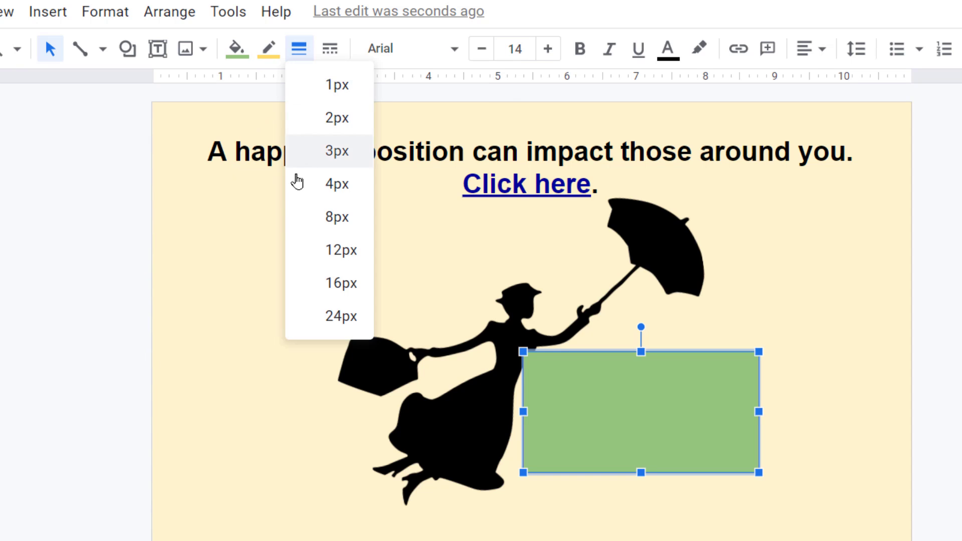
pyautogui.click(327, 320)
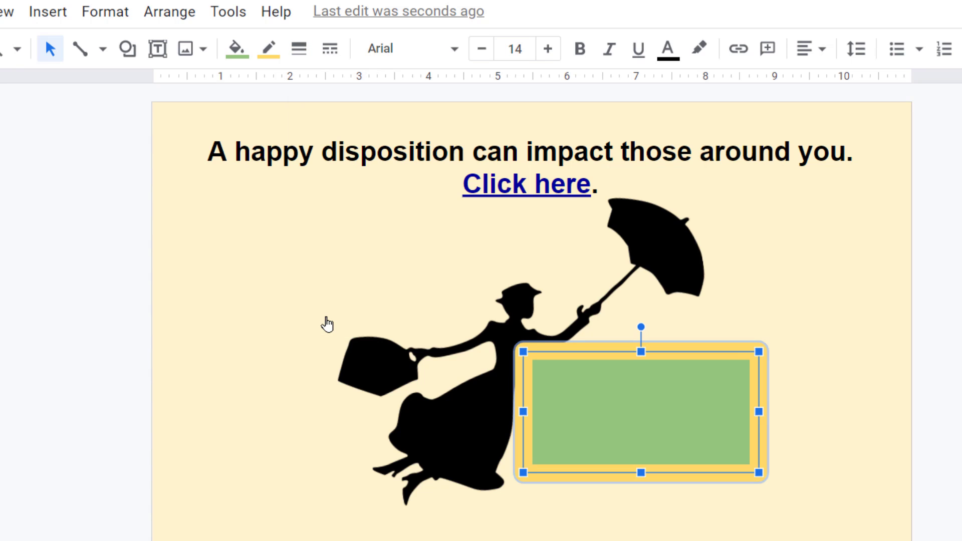
pyautogui.click(812, 380)
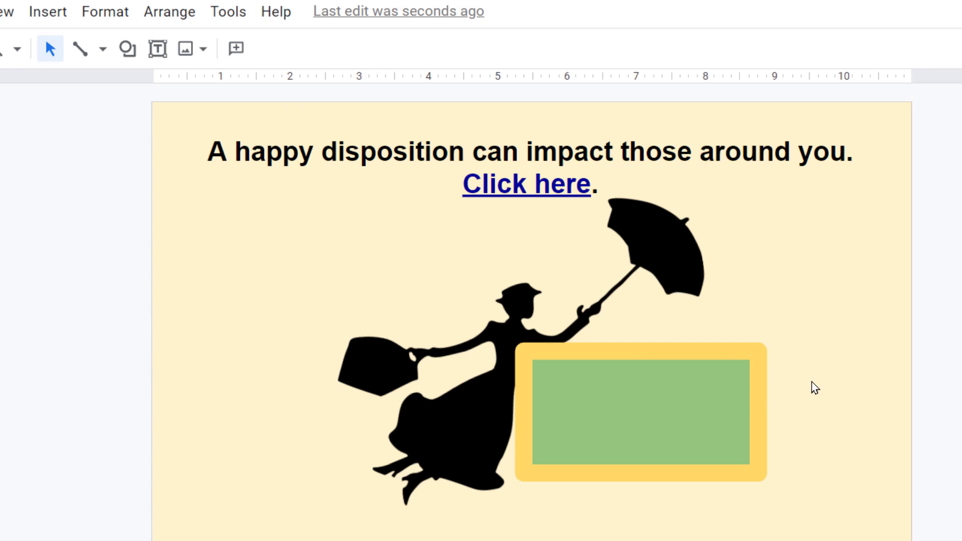
# - Reselect the green rectangle and view the border dash styles available for it
pyautogui.click(611, 401)
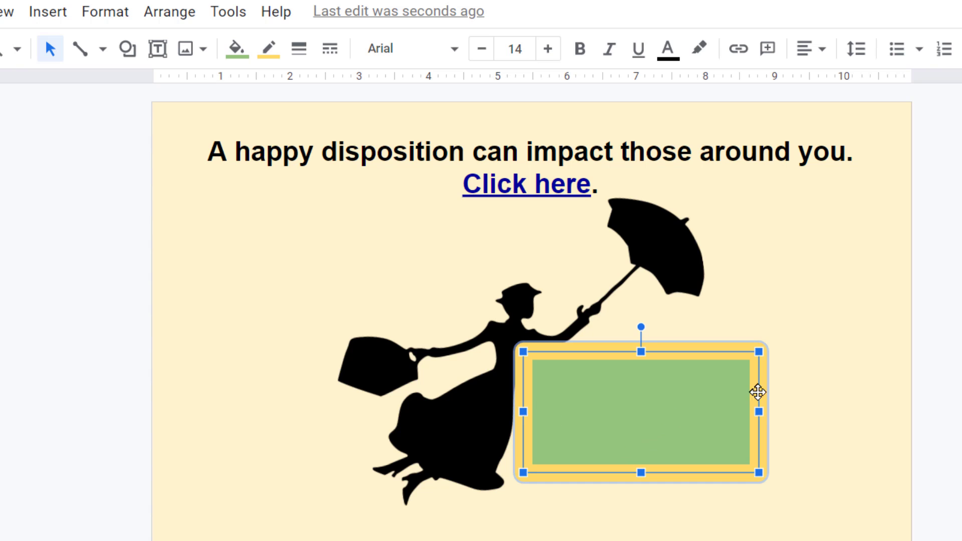
pyautogui.click(823, 383)
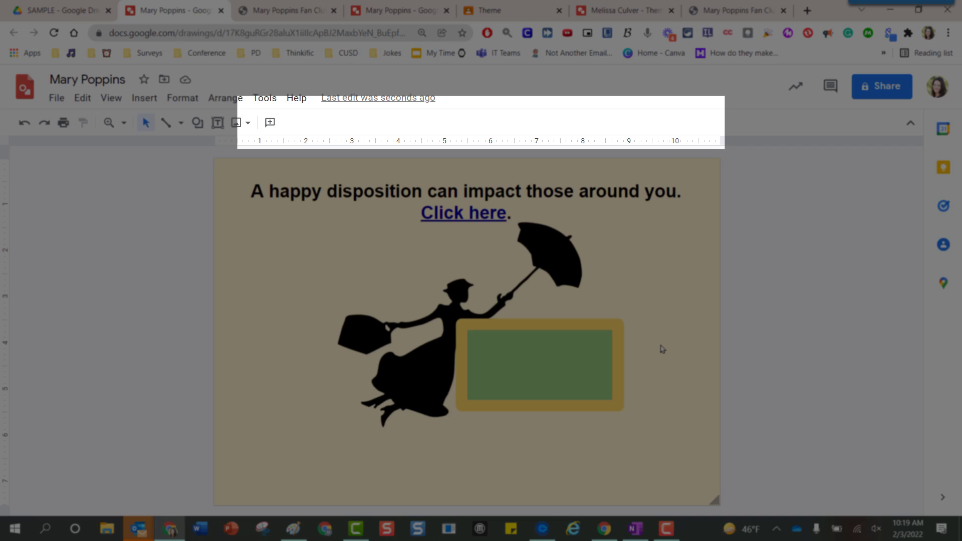
pyautogui.click(541, 347)
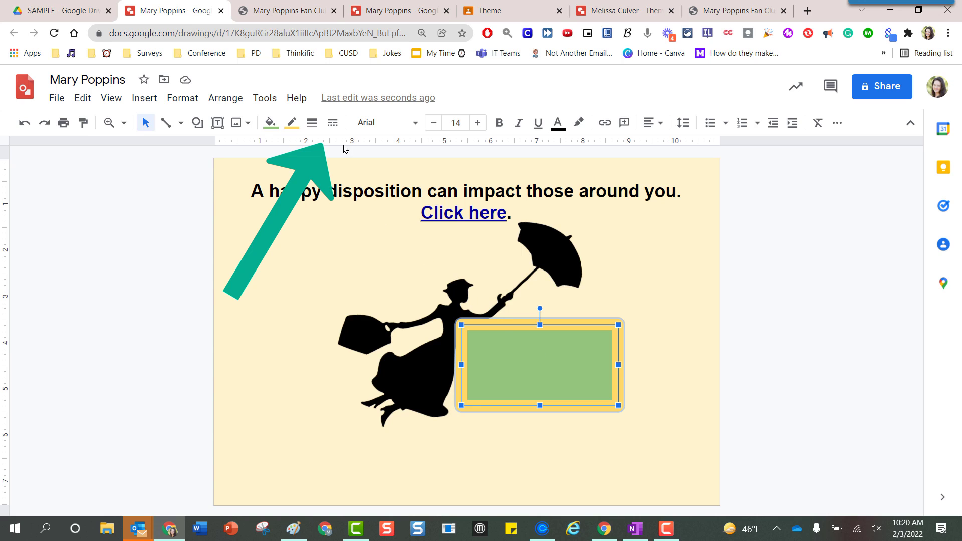
pyautogui.click(333, 123)
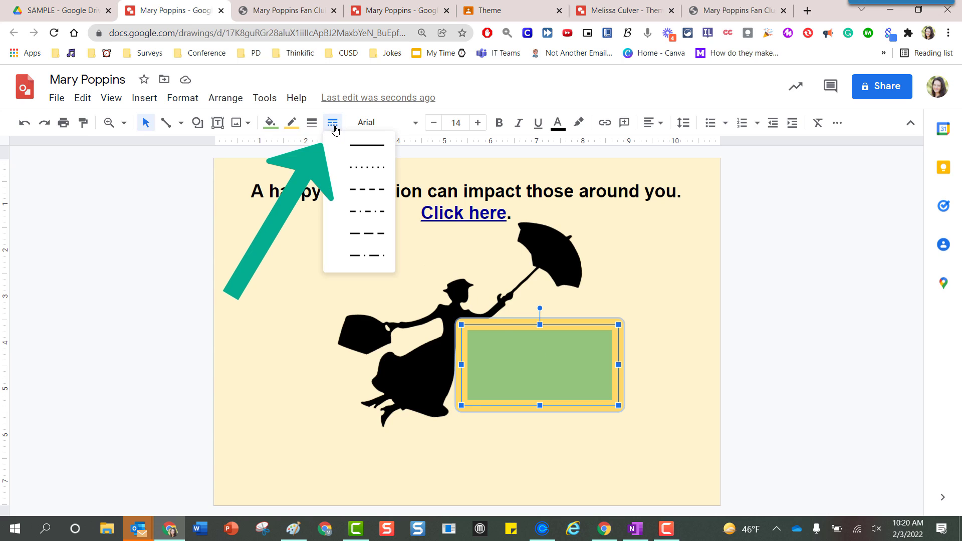
pyautogui.click(359, 219)
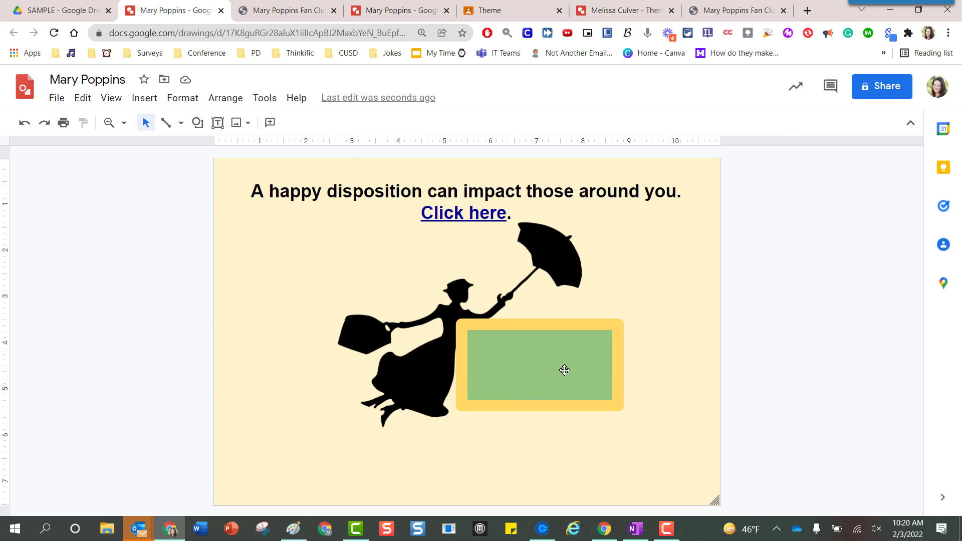
# - Enlarge the green rectangle to about 6.4 by 3.8 inches and center it over the silhouette below the heading
pyautogui.moveTo(561, 368); pyautogui.dragTo(551, 369)
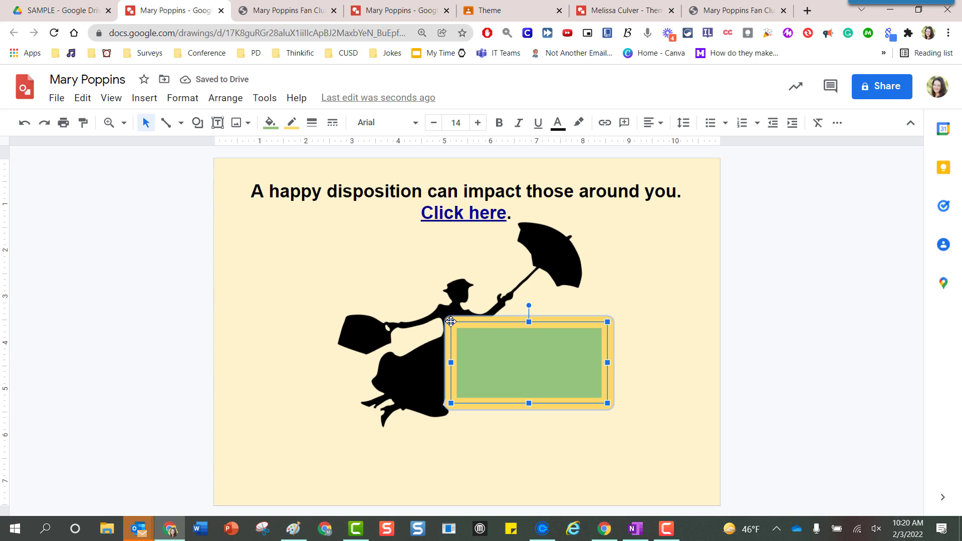
pyautogui.moveTo(451, 322); pyautogui.dragTo(311, 248)
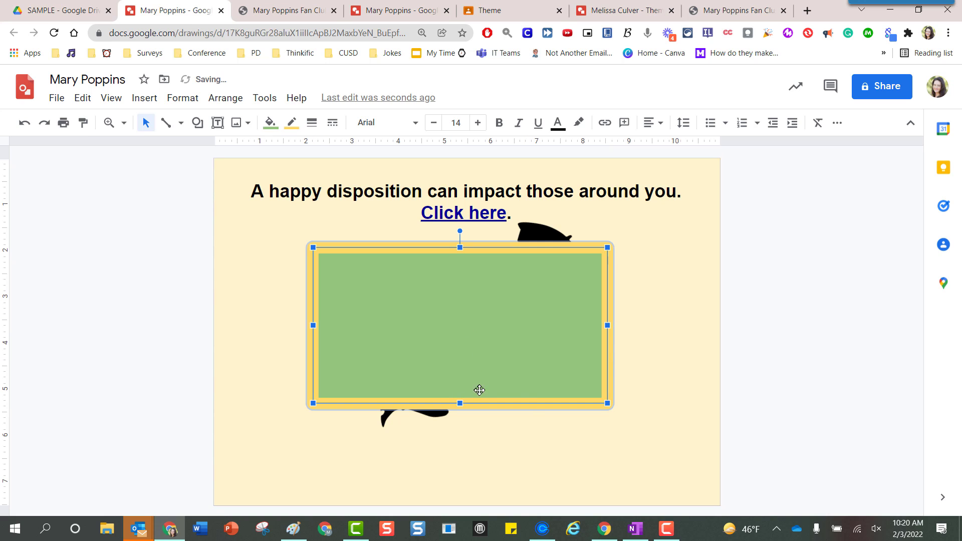
pyautogui.moveTo(461, 418); pyautogui.dragTo(458, 424)
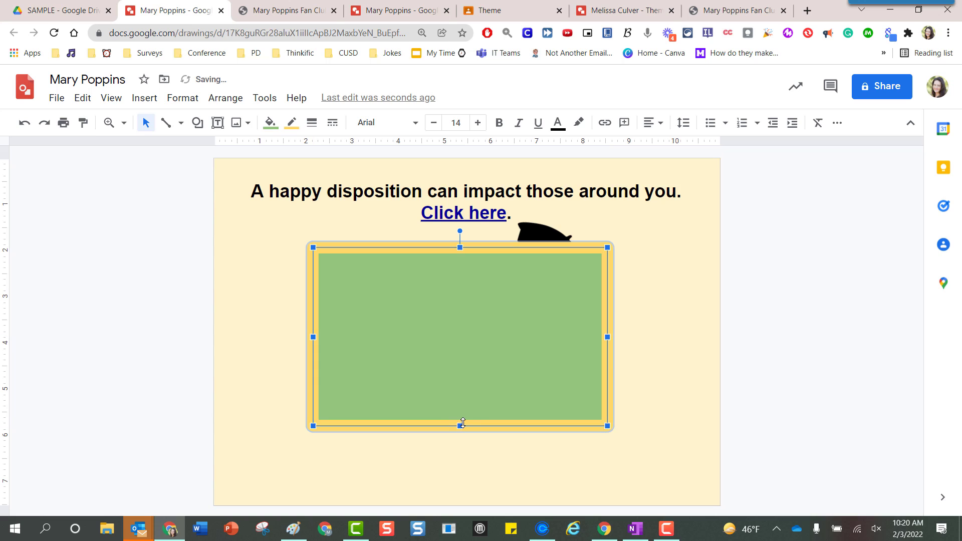
pyautogui.moveTo(486, 377); pyautogui.dragTo(457, 367)
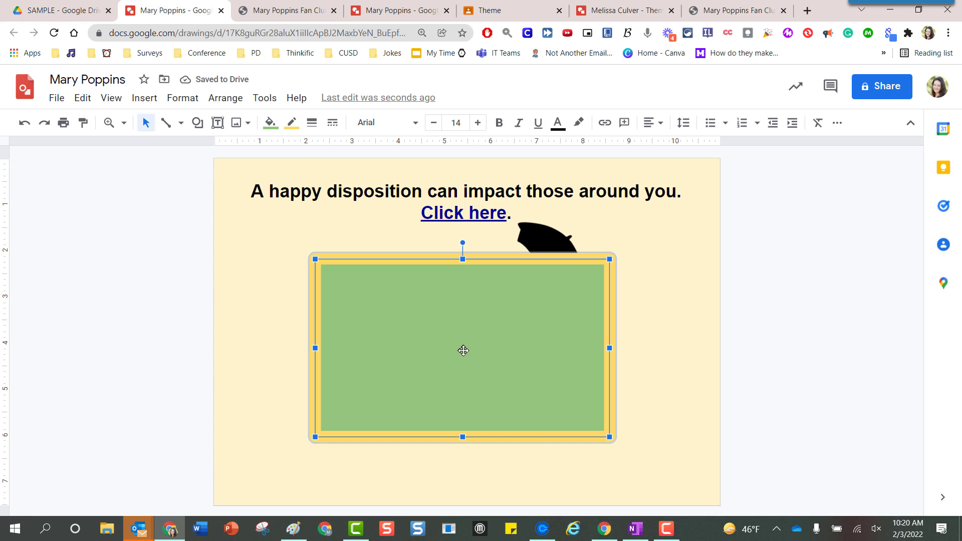
# - Send the green rectangle backward behind the silhouette, then reposition the silhouette over it
pyautogui.rightClick(463, 350)
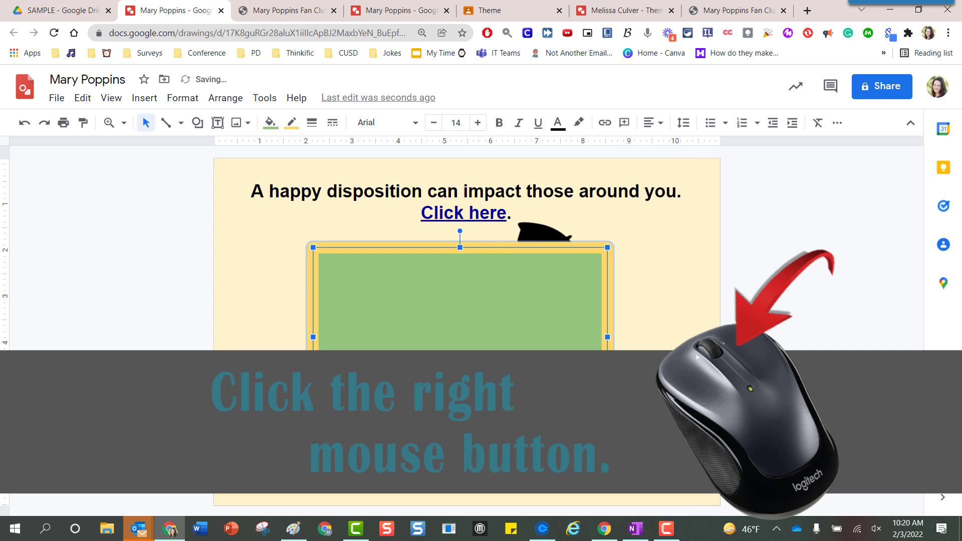
pyautogui.rightClick(450, 340)
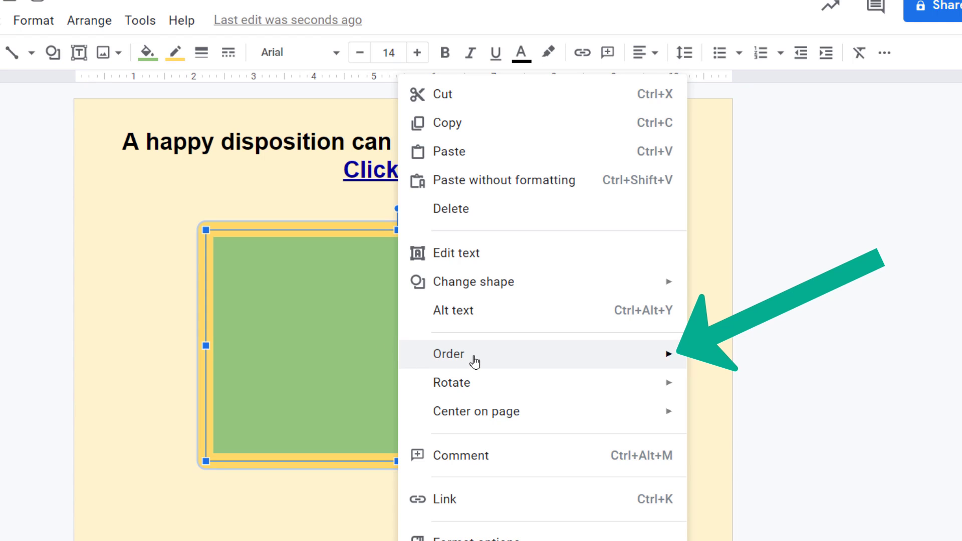
pyautogui.moveTo(475, 362)
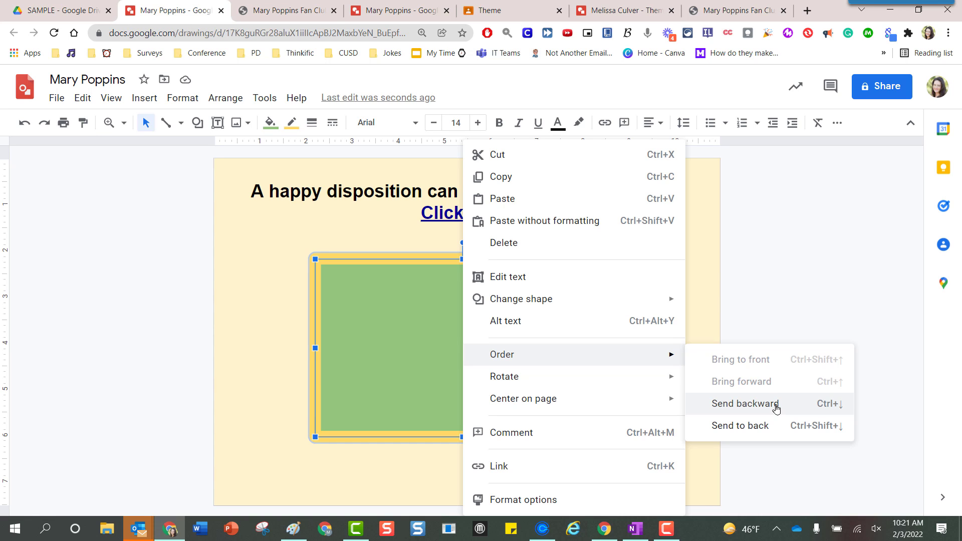
pyautogui.click(776, 409)
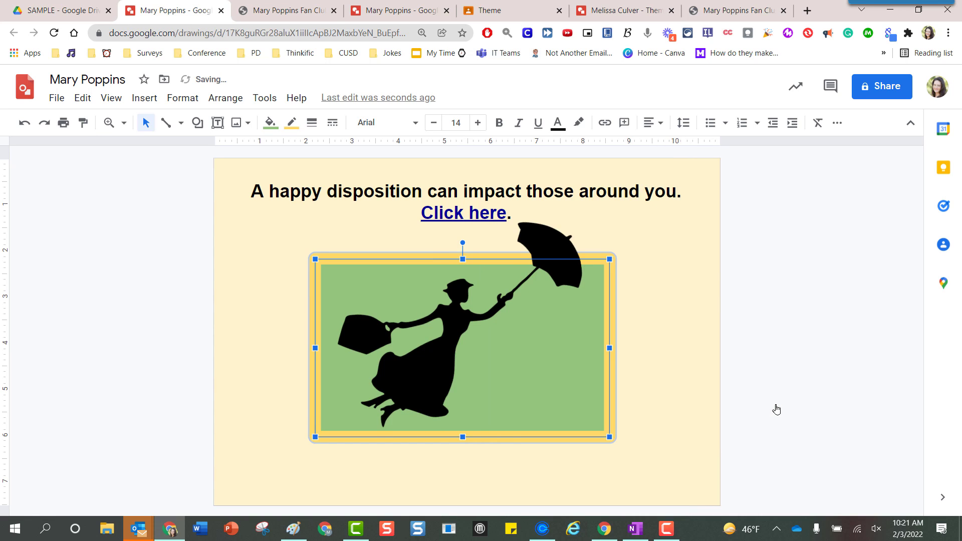
pyautogui.click(534, 351)
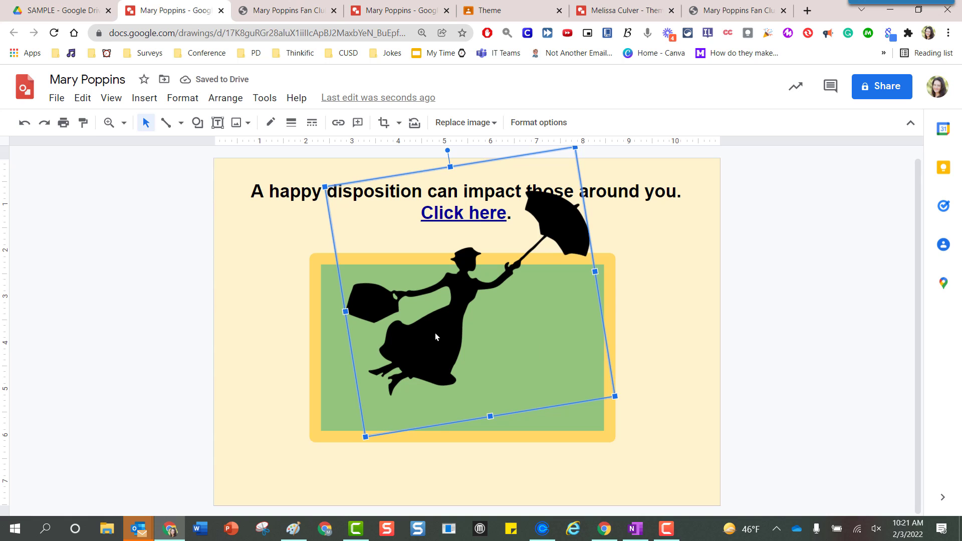
pyautogui.moveTo(435, 333); pyautogui.dragTo(427, 371)
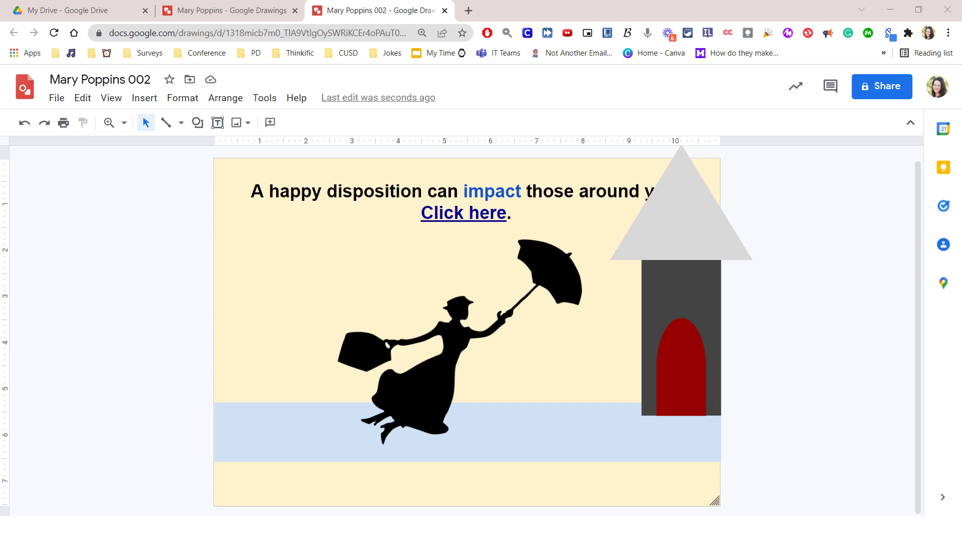
# - Bring the heading text box to the front so it overlaps the light gray triangle, and deselect it
pyautogui.click(507, 188)
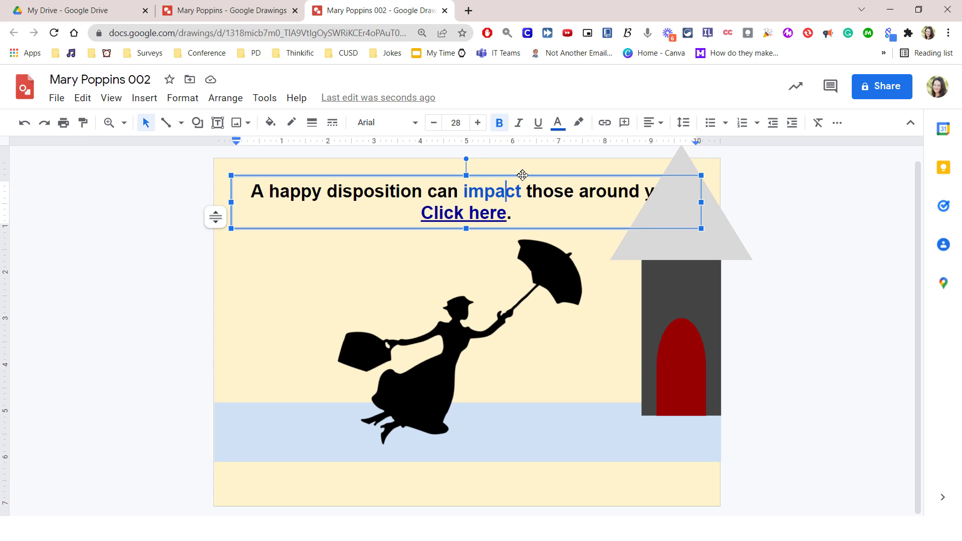
pyautogui.rightClick(523, 175)
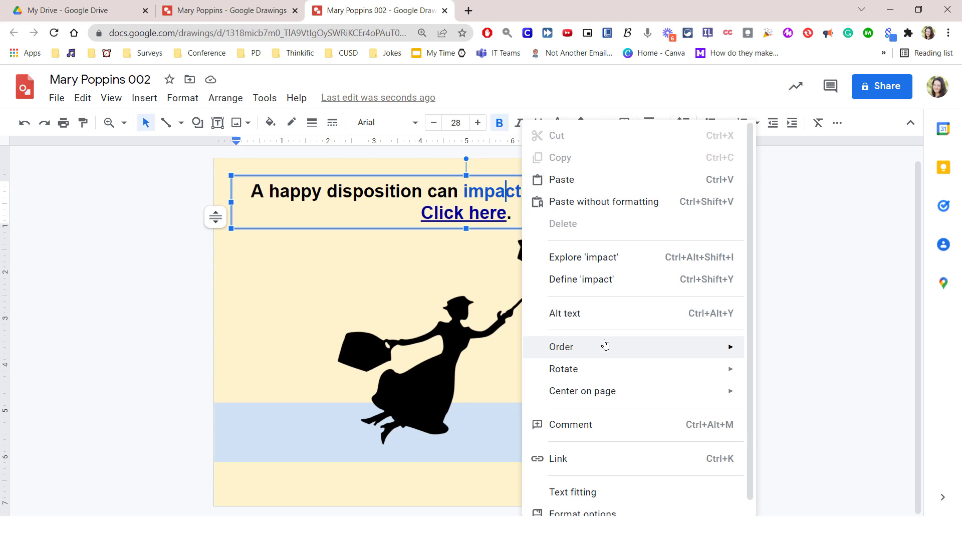
pyautogui.moveTo(605, 346)
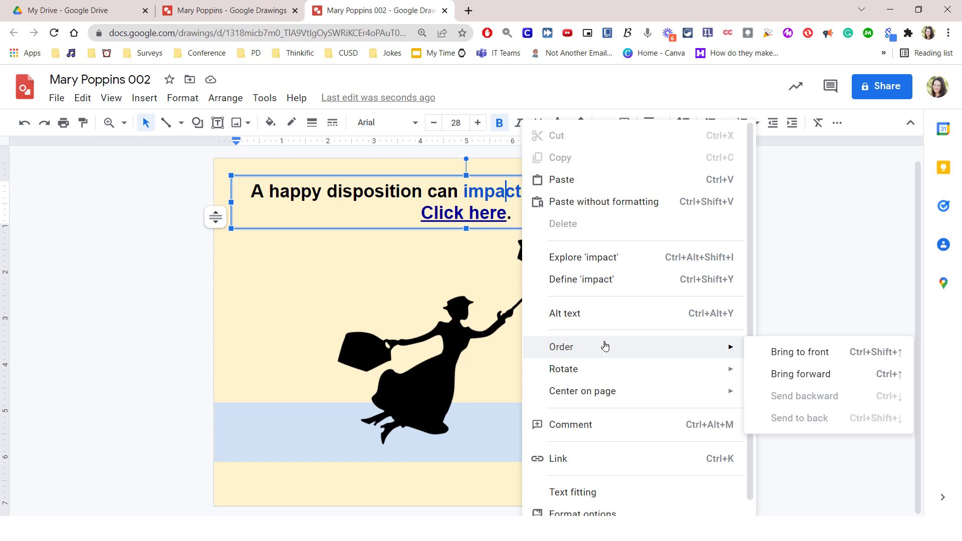
pyautogui.click(801, 354)
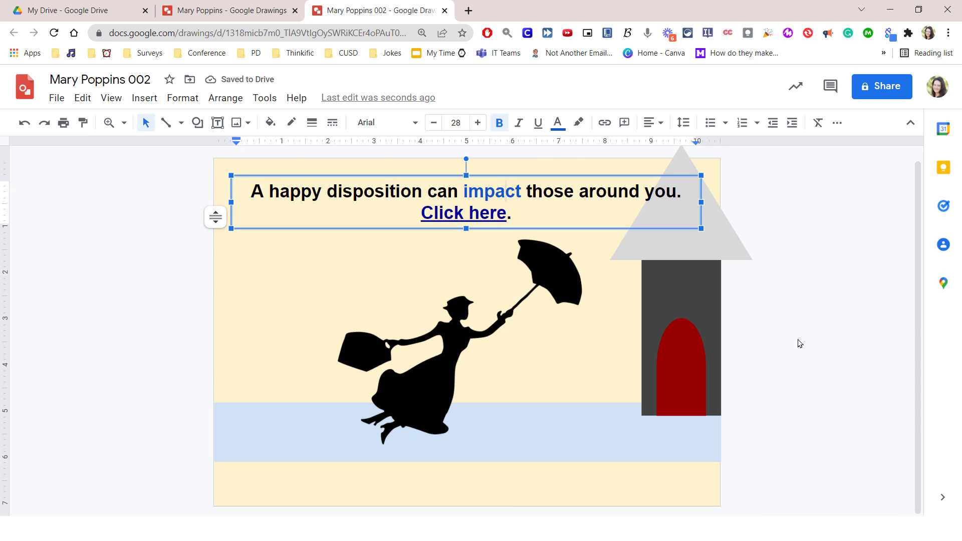
pyautogui.click(799, 344)
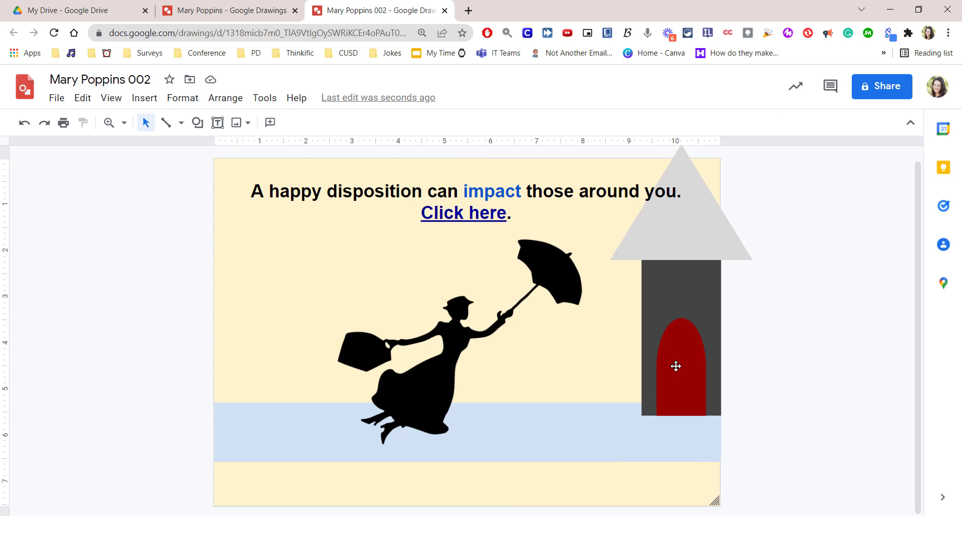
# - Bring the dark gray tower rectangle to the front of all the other shapes and deselect it
pyautogui.click(686, 290)
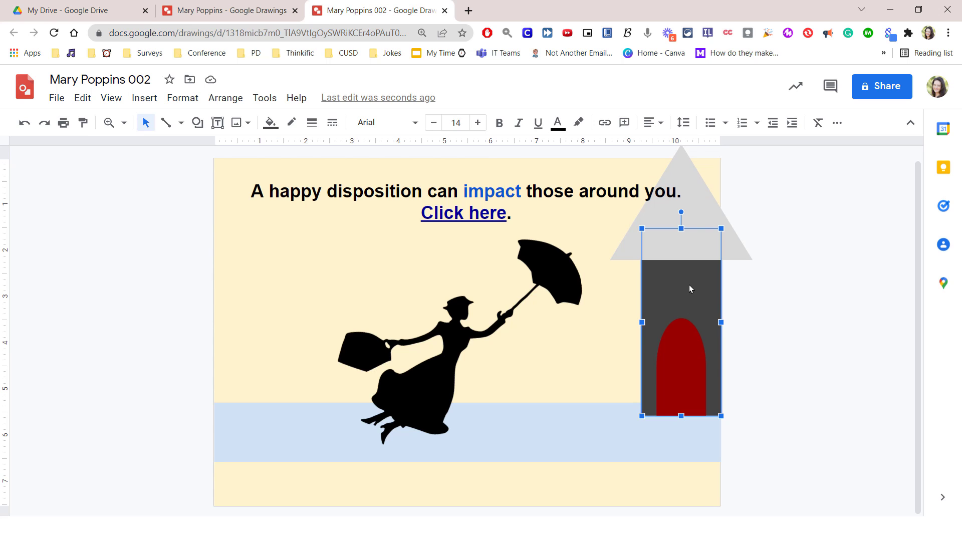
pyautogui.rightClick(689, 286)
pyautogui.moveTo(756, 361)
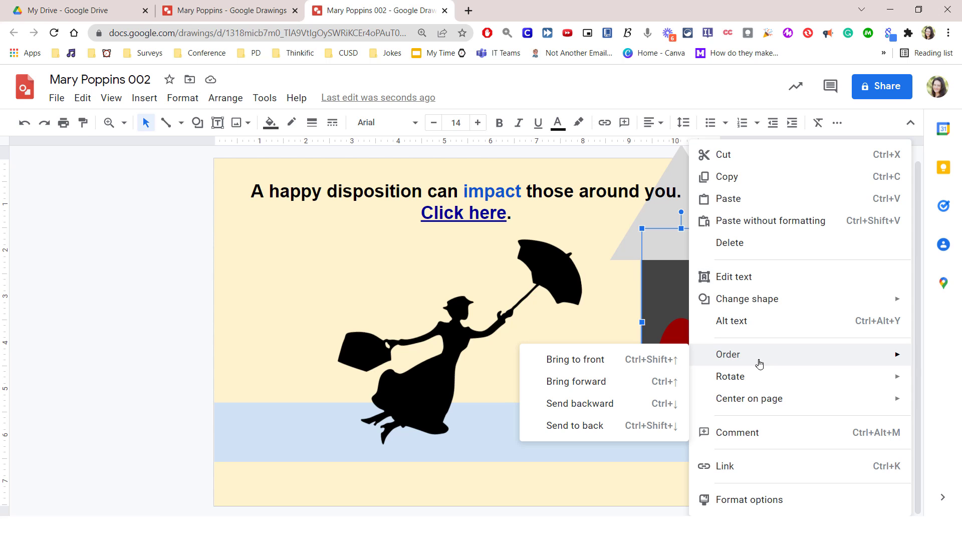
pyautogui.click(636, 361)
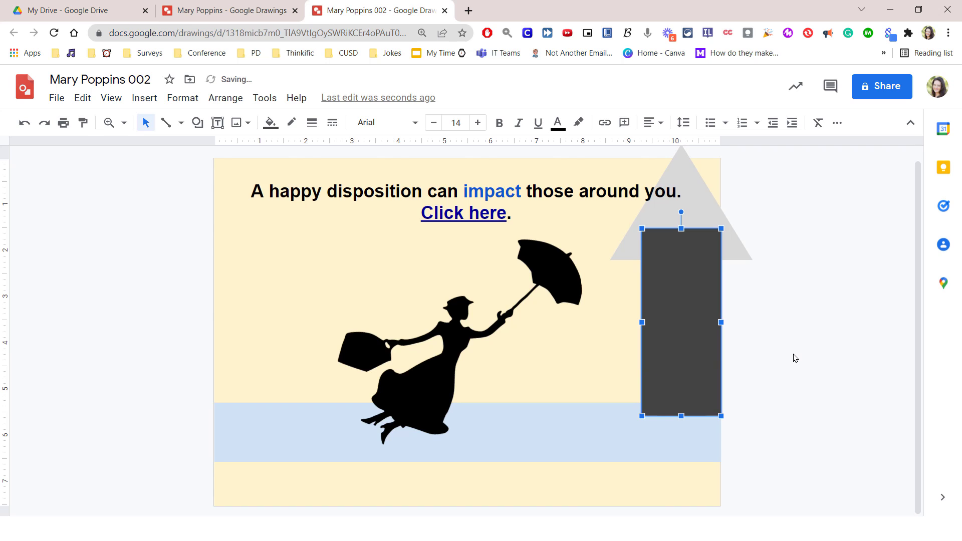
pyautogui.click(794, 358)
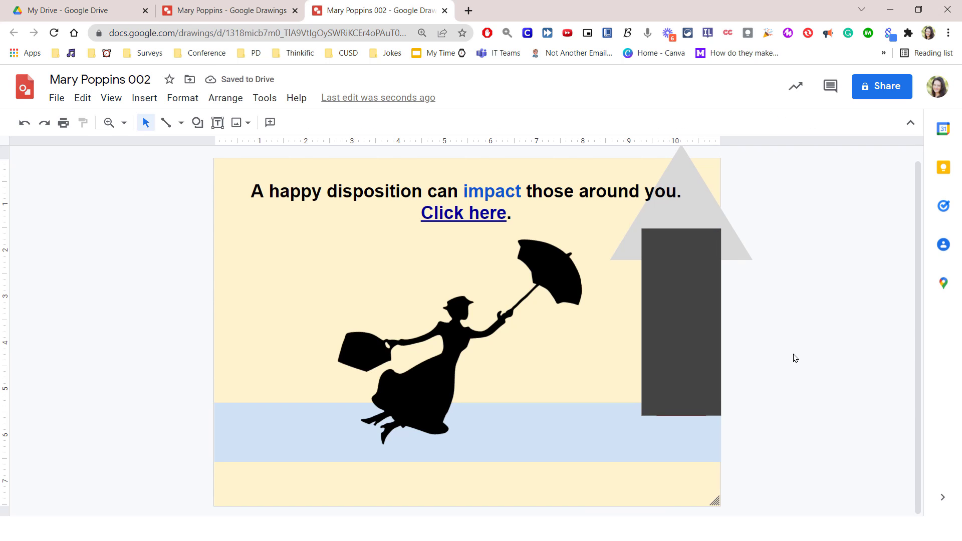
# - Send the dark gray rectangle backward three layers, behind the red door and the light gray triangle roof, and deselect it
pyautogui.click(685, 314)
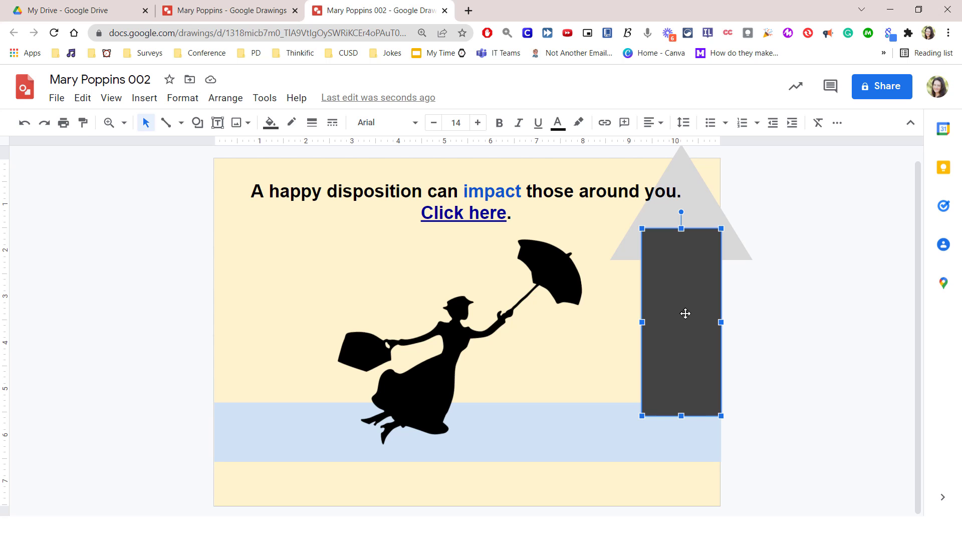
pyautogui.rightClick(686, 317)
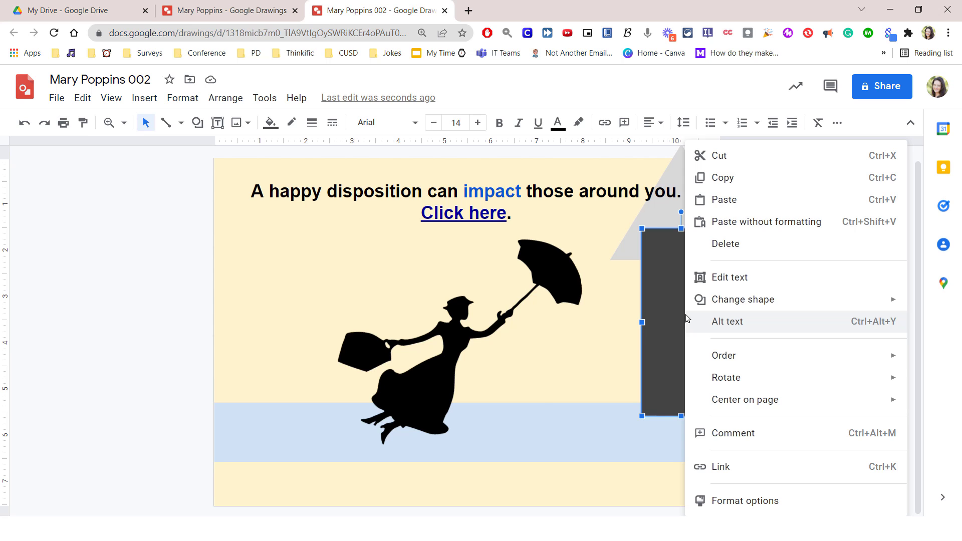
pyautogui.moveTo(757, 353)
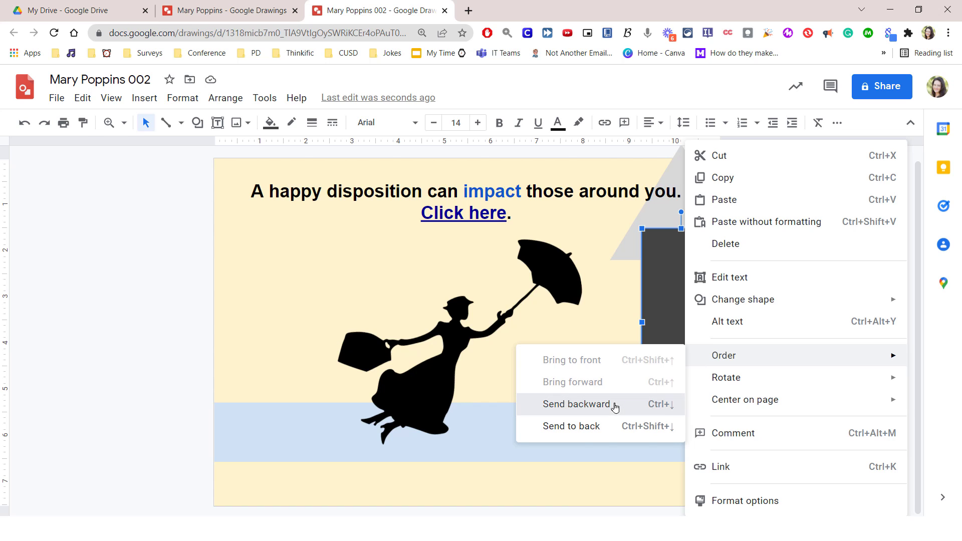
pyautogui.click(576, 404)
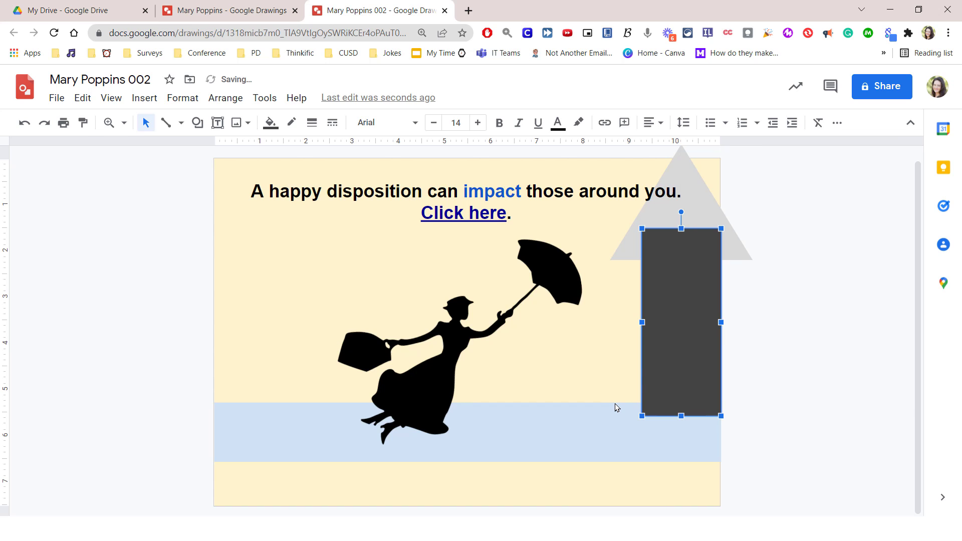
pyautogui.rightClick(673, 342)
pyautogui.moveTo(715, 358)
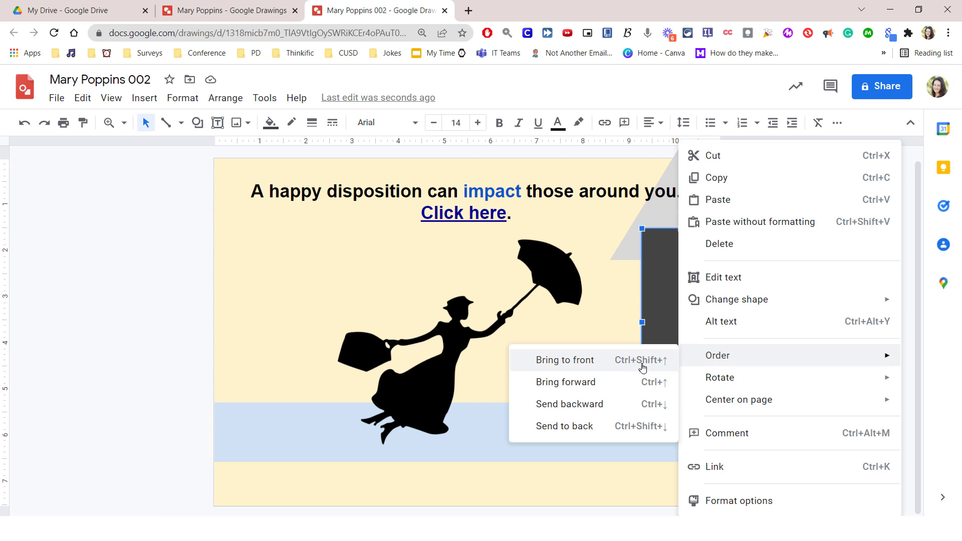
pyautogui.click(616, 406)
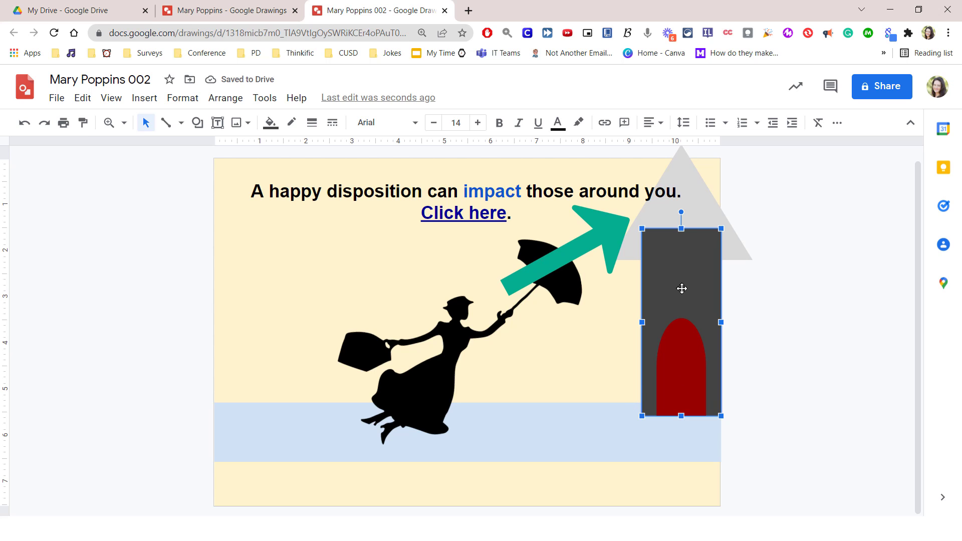
pyautogui.rightClick(682, 289)
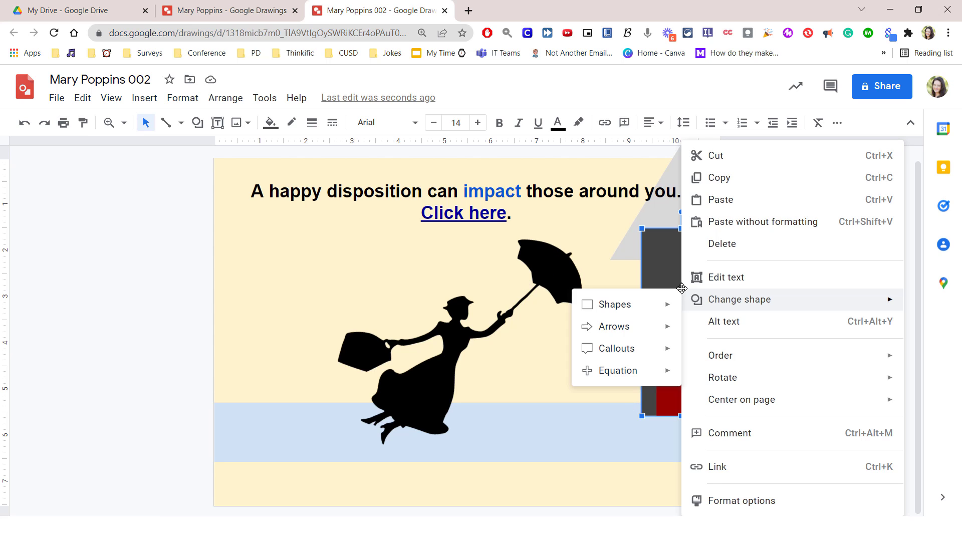
pyautogui.moveTo(721, 357)
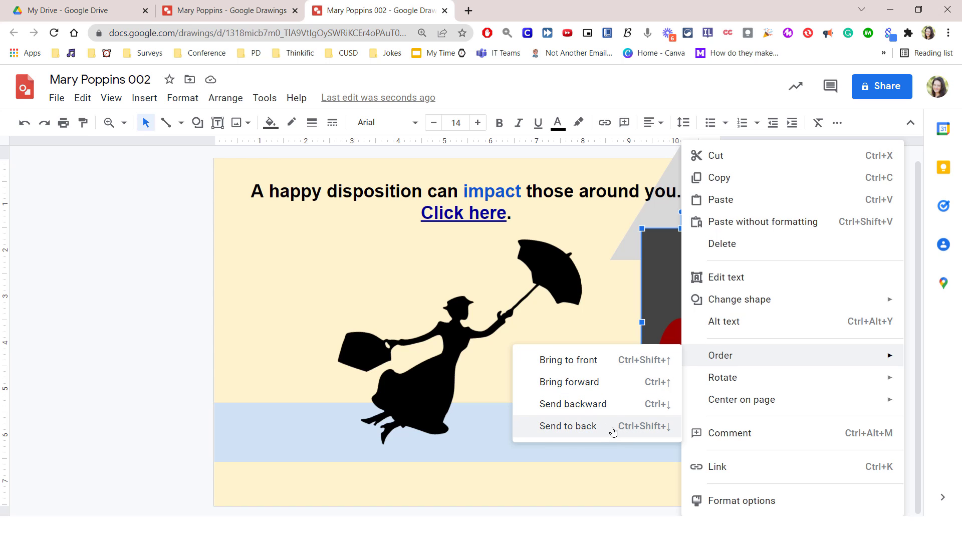
pyautogui.click(612, 406)
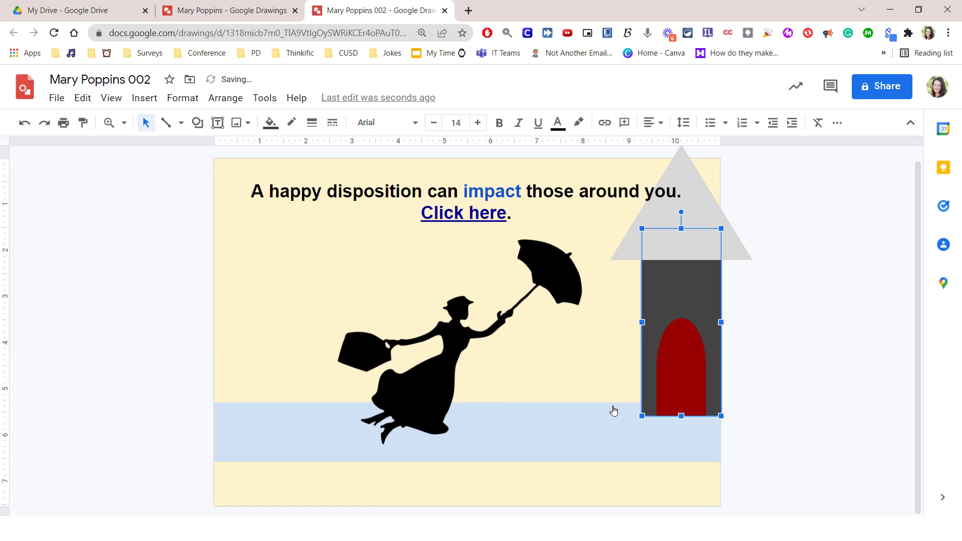
pyautogui.click(823, 393)
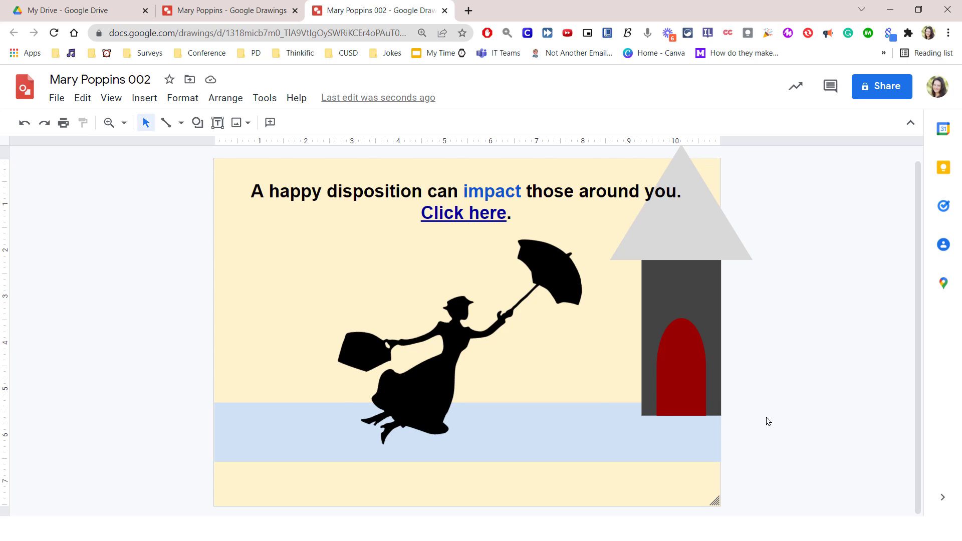
# - Bring the light blue strip at the base of the drawing to the front of all other objects
pyautogui.click(562, 434)
pyautogui.click(659, 447)
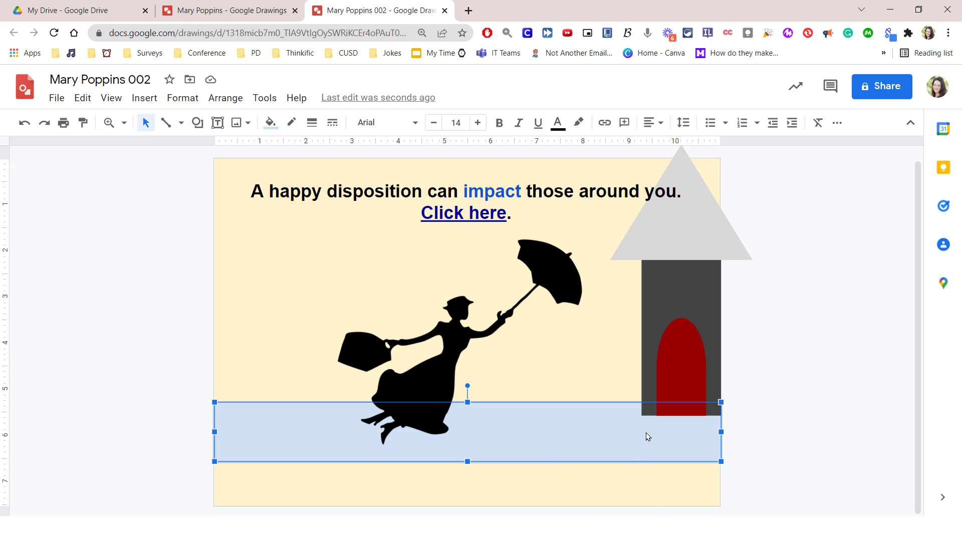
pyautogui.rightClick(646, 436)
pyautogui.moveTo(706, 363)
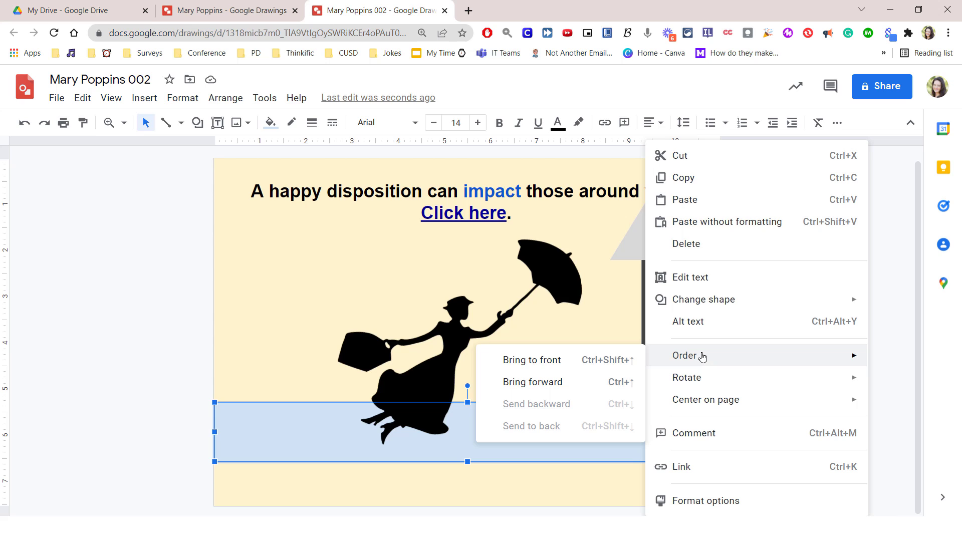
pyautogui.click(561, 361)
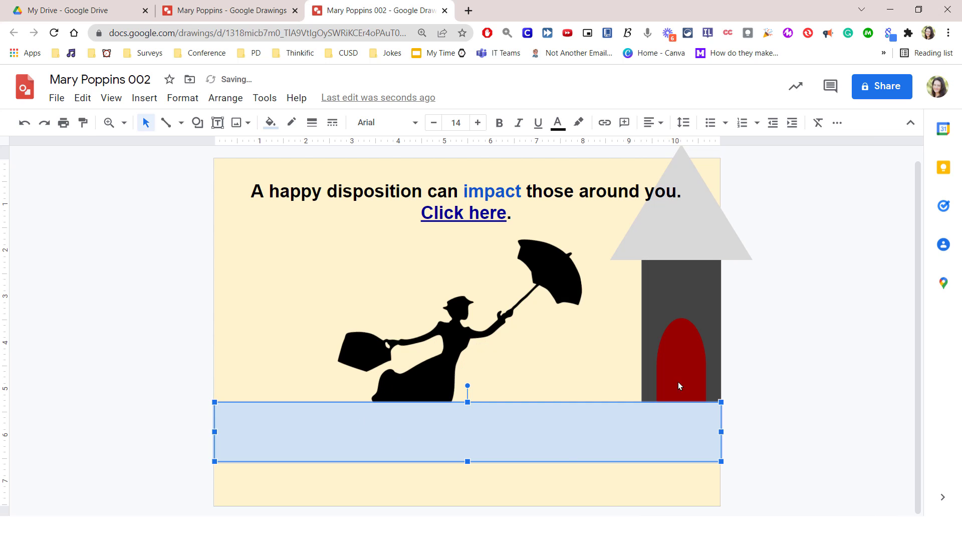
# - Send the light blue strip to the back, behind the silhouette and the tower
pyautogui.rightClick(574, 438)
pyautogui.moveTo(638, 364)
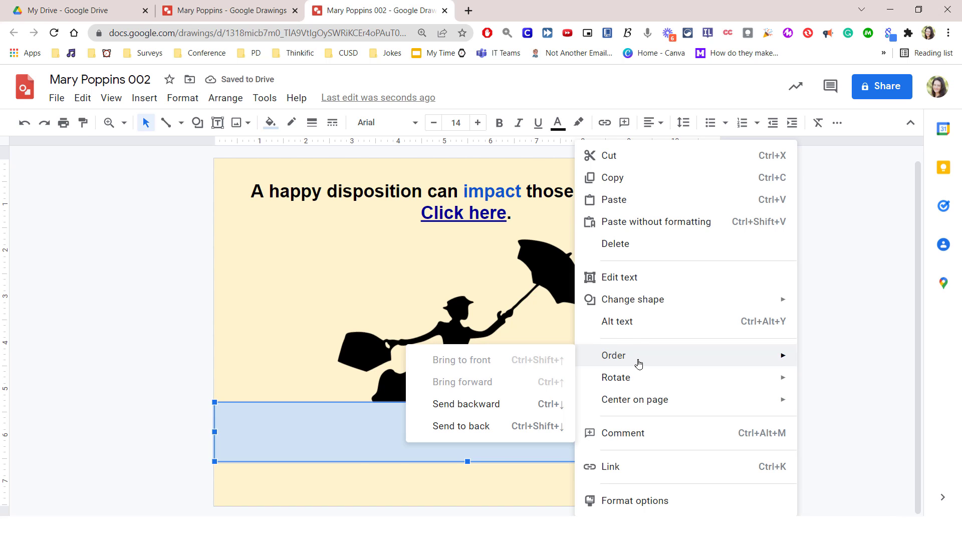
pyautogui.click(516, 434)
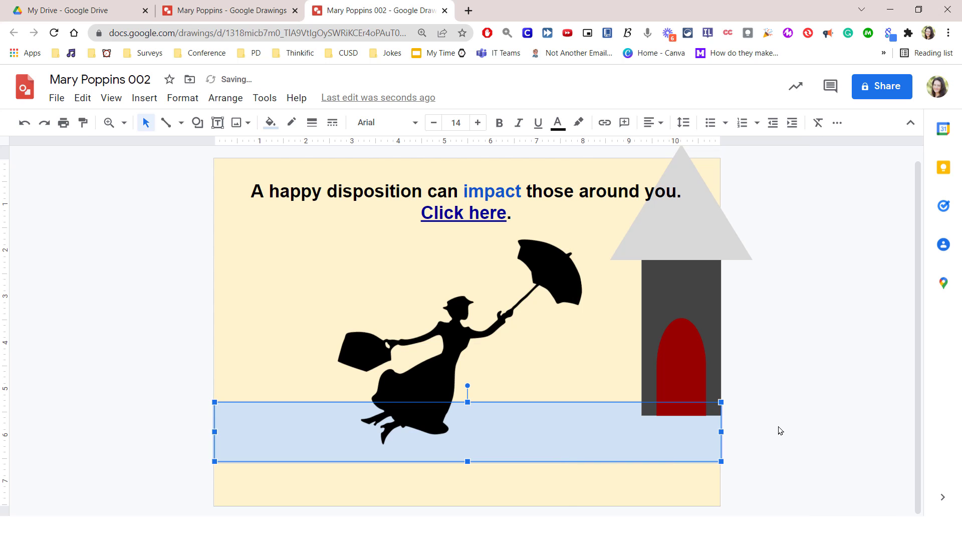